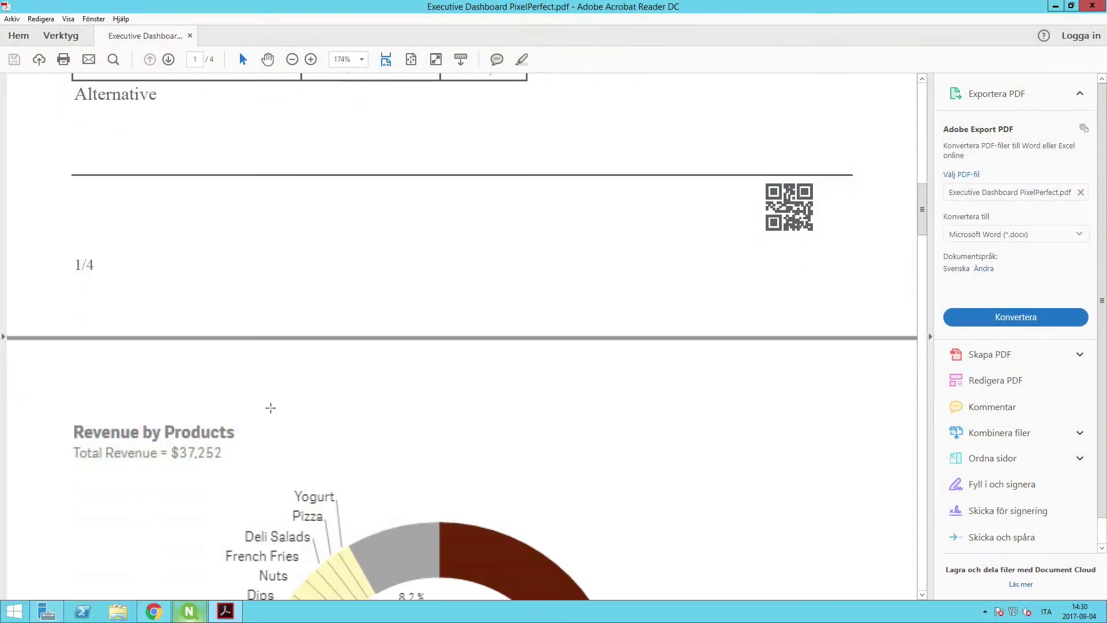
Step: Scroll through the PDF's Revenue by Products donut charts down to the end of page 3
{"action": "scroll", "coordinate": [262, 408], "scroll_direction": "down", "scroll_amount": 1}
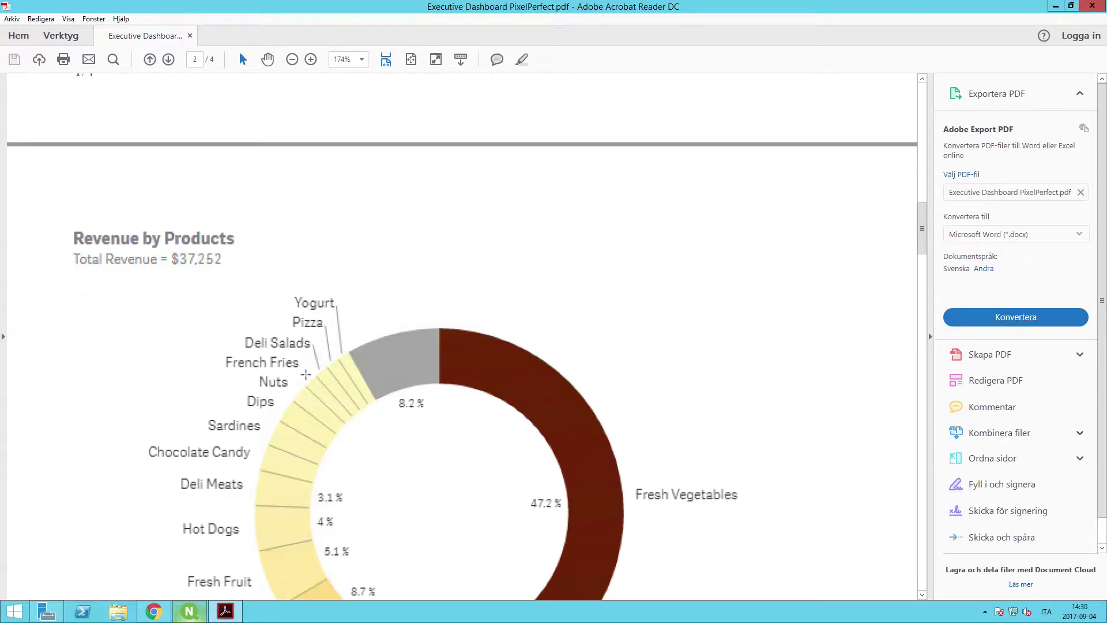
{"action": "scroll", "coordinate": [489, 373], "scroll_direction": "down", "scroll_amount": 5}
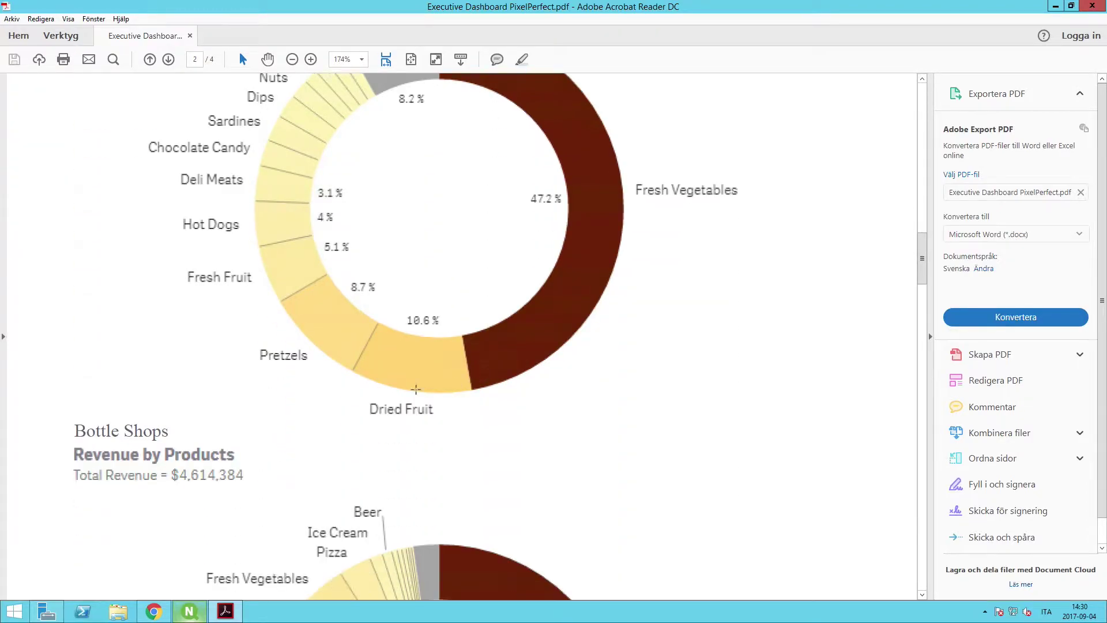
{"action": "scroll", "coordinate": [395, 406], "scroll_direction": "down", "scroll_amount": 9}
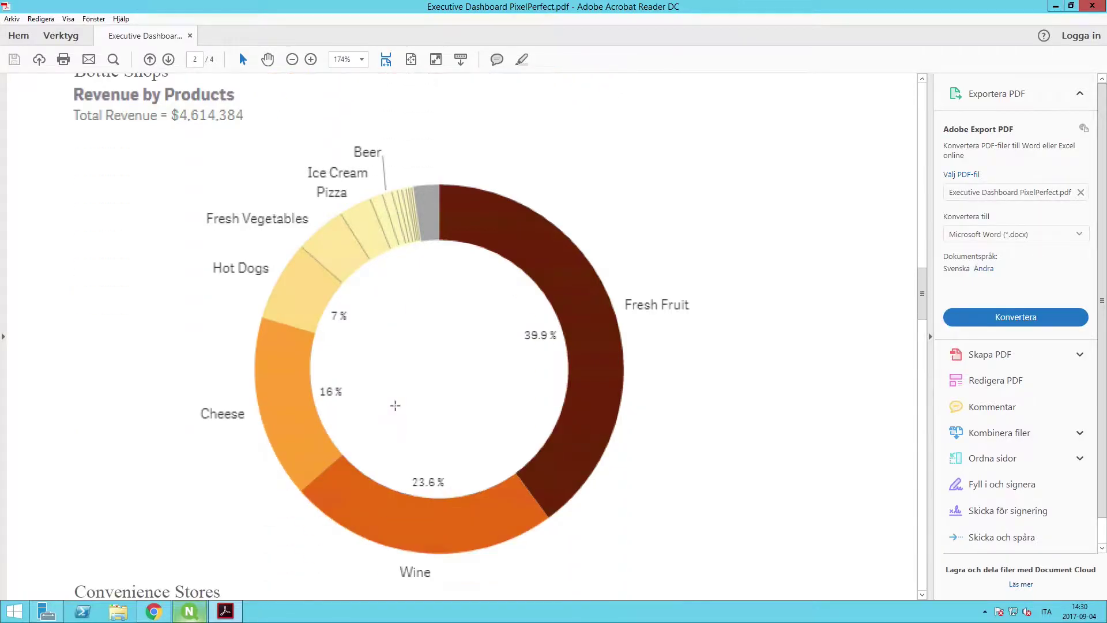
{"action": "scroll", "coordinate": [395, 406], "scroll_direction": "down", "scroll_amount": 10}
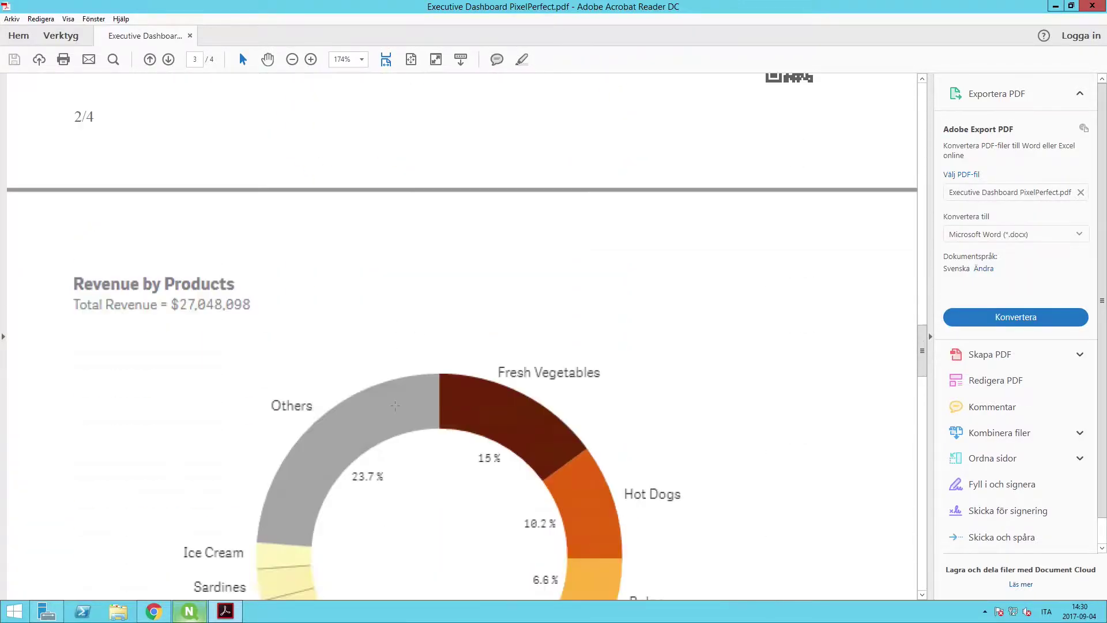
{"action": "scroll", "coordinate": [395, 406], "scroll_direction": "down", "scroll_amount": 17}
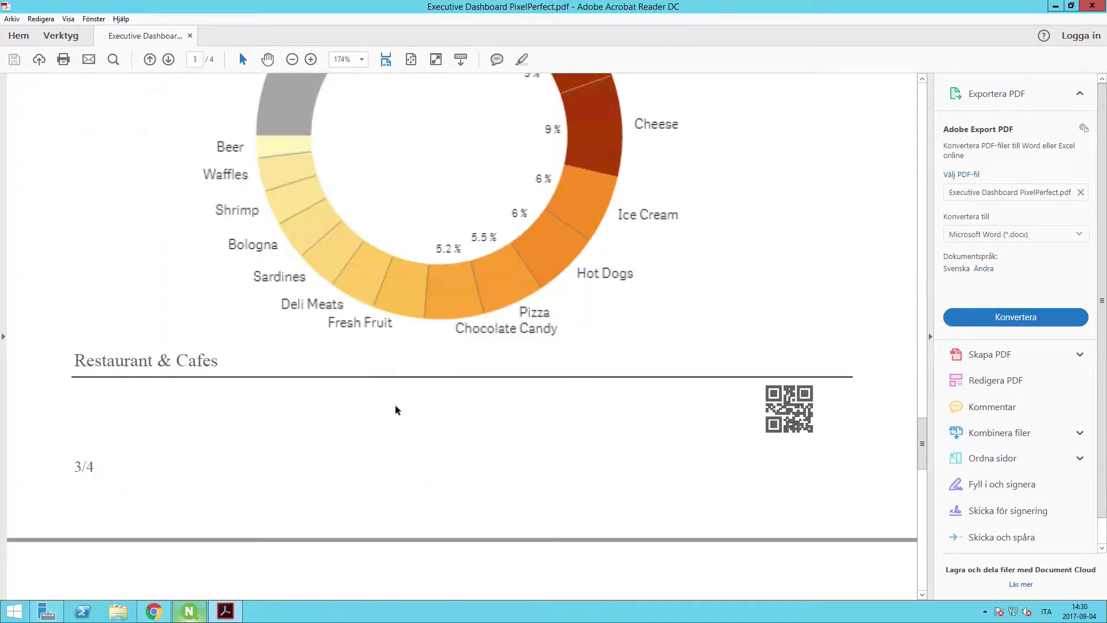
{"action": "scroll", "coordinate": [395, 410], "scroll_direction": "down", "scroll_amount": 18}
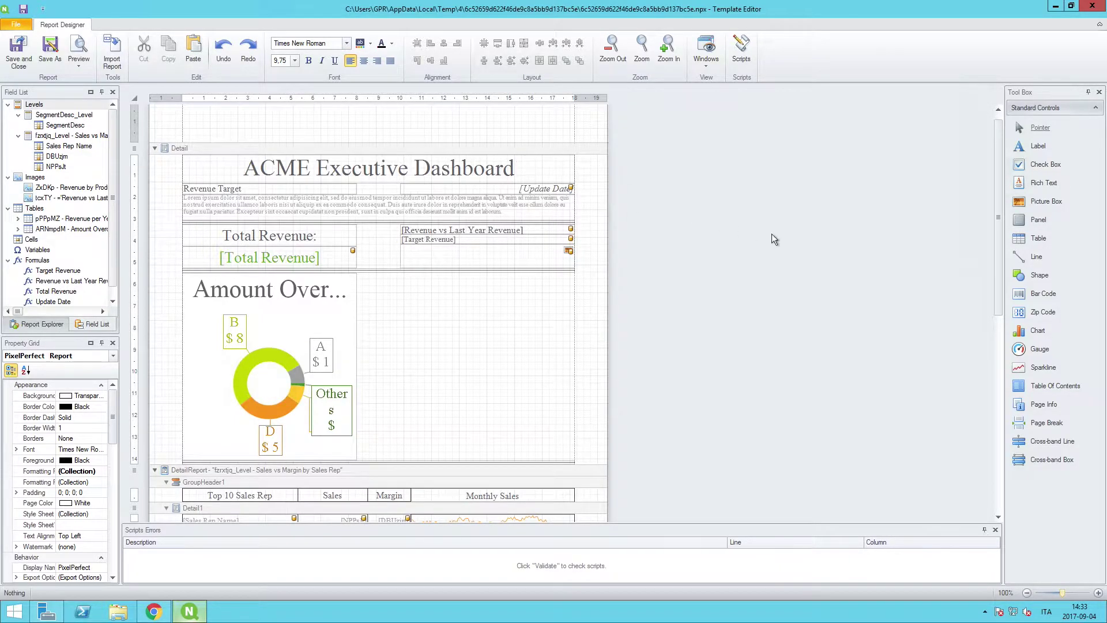
Step: Insert a Table Of Contents from the Tool Box into a new ReportHeader band
{"action": "double_click", "coordinate": [1051, 385]}
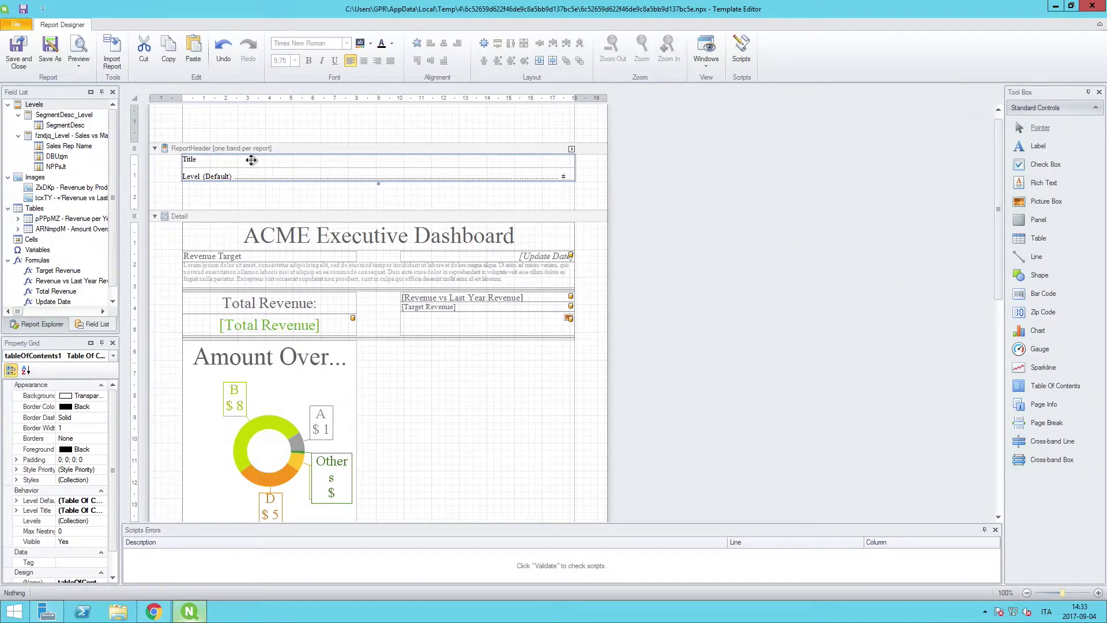
Step: Set the ReportHeader height to 300 and drag the Table Of Contents down to its bottom edge
{"action": "left_click", "coordinate": [300, 147]}
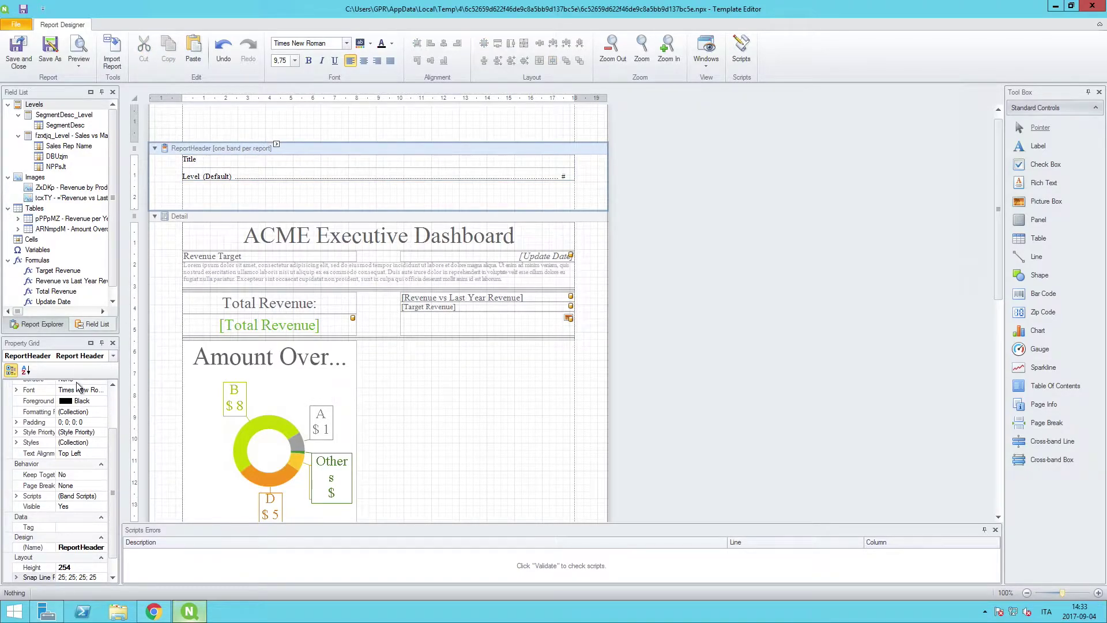
{"action": "left_click", "coordinate": [89, 565]}
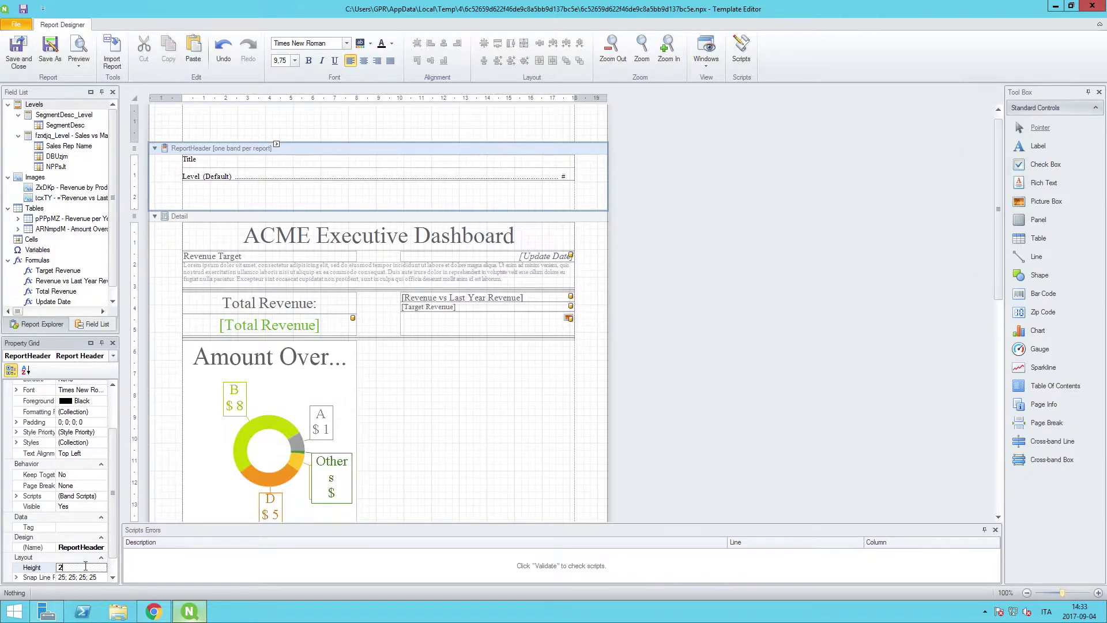
{"action": "type", "text": "300"}
{"action": "key", "text": "Tab"}
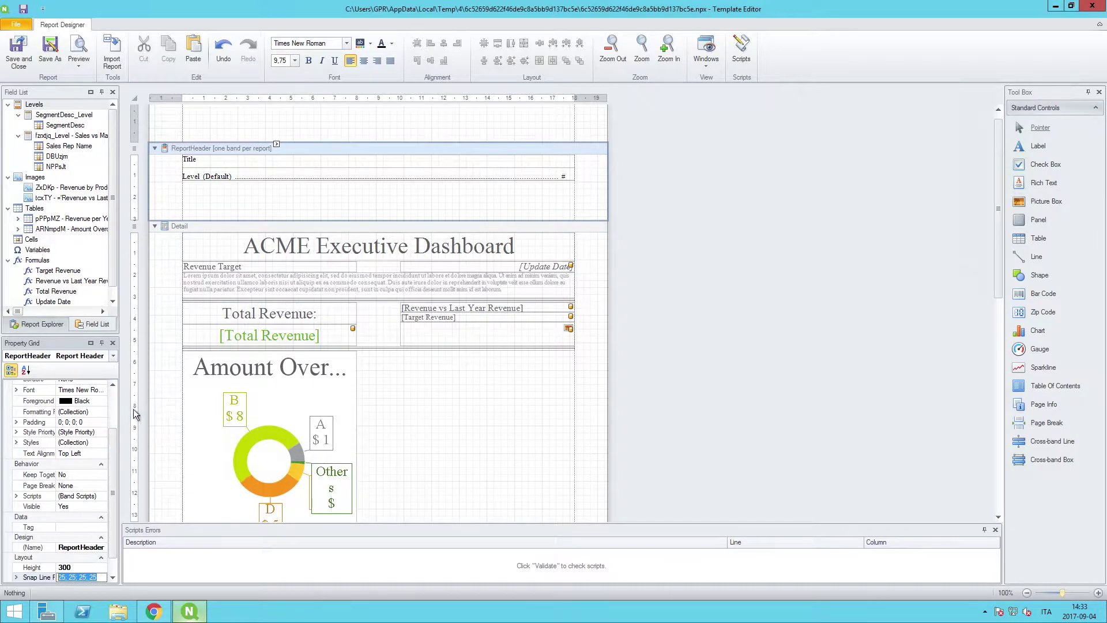
{"action": "left_click", "coordinate": [228, 162]}
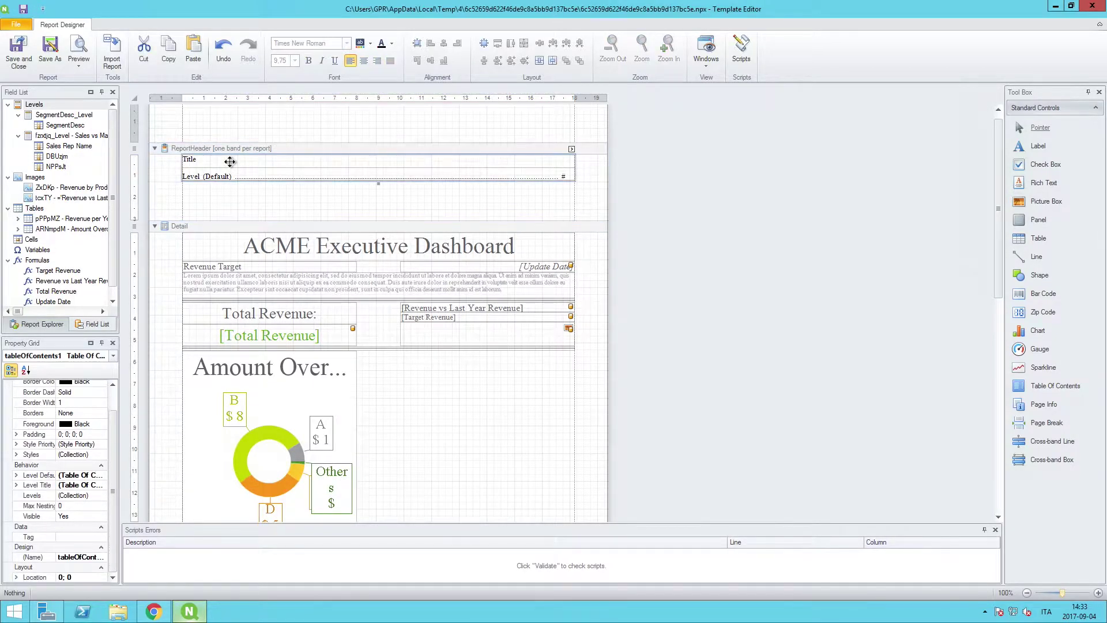
{"action": "left_click_drag", "start_coordinate": [209, 162], "coordinate": [209, 200]}
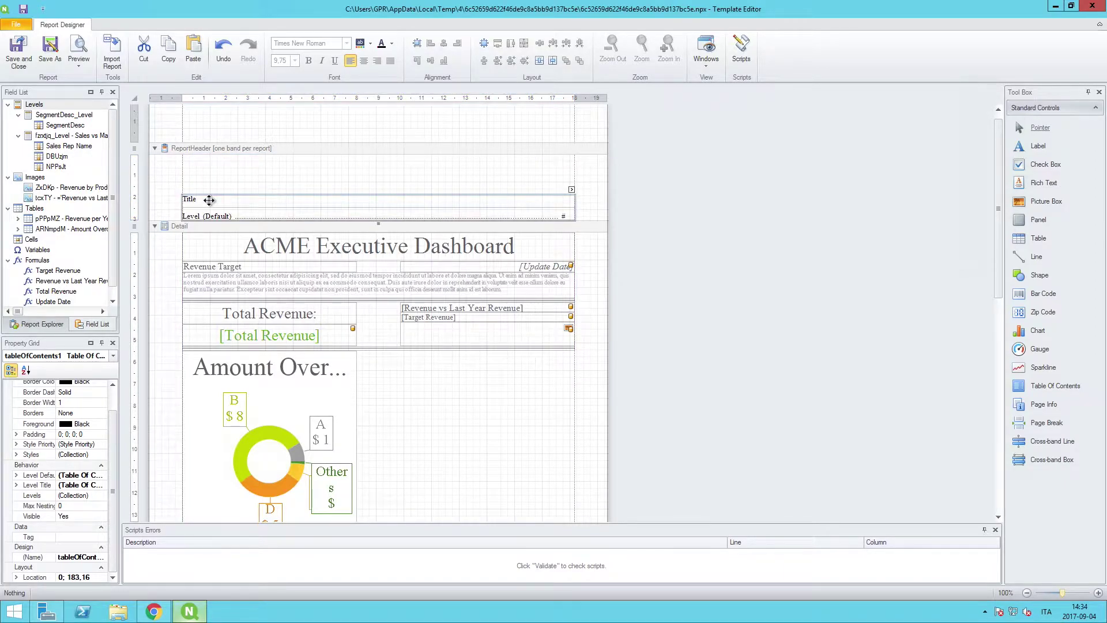
Step: Set the Level Default entry font size to 14
{"action": "left_click", "coordinate": [17, 475]}
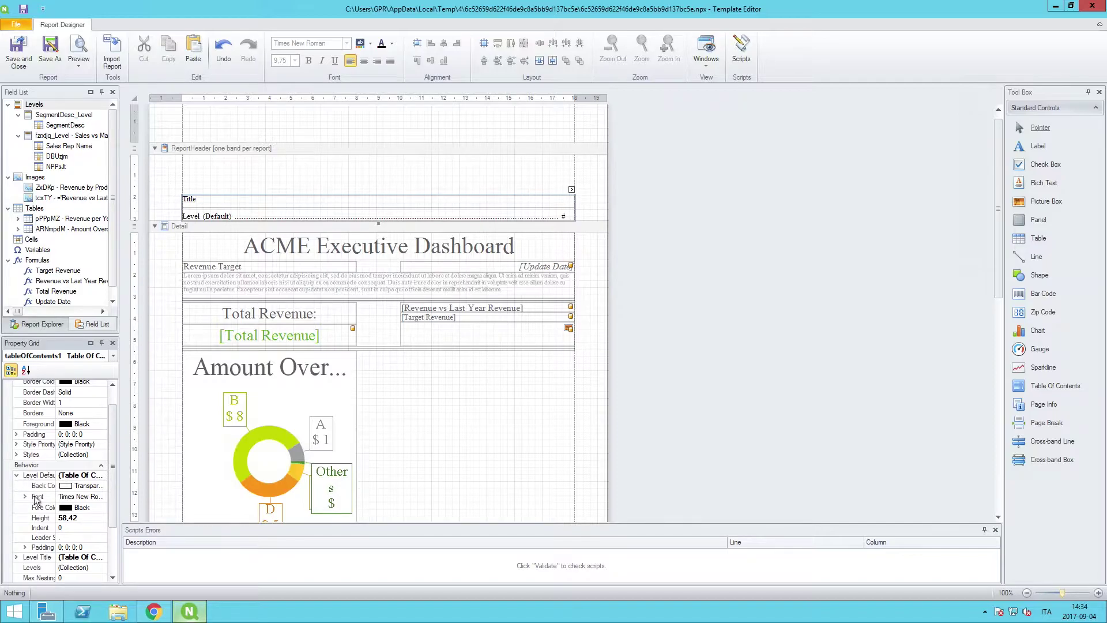
{"action": "left_click", "coordinate": [25, 497]}
{"action": "left_click", "coordinate": [59, 542]}
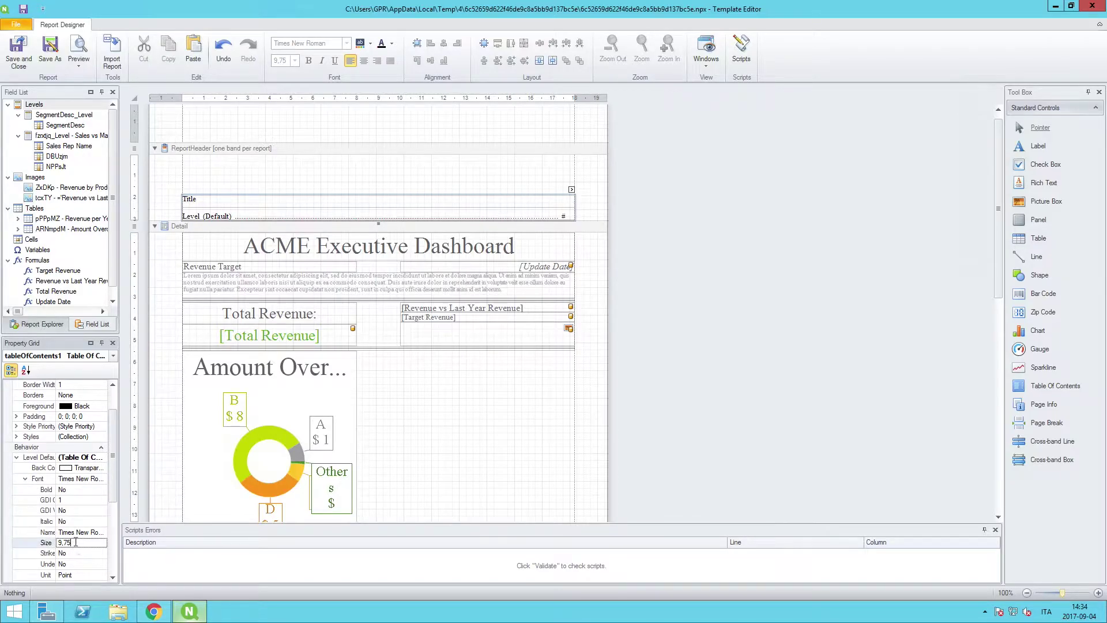
{"action": "left_click", "coordinate": [60, 542]}
{"action": "key", "text": "Return"}
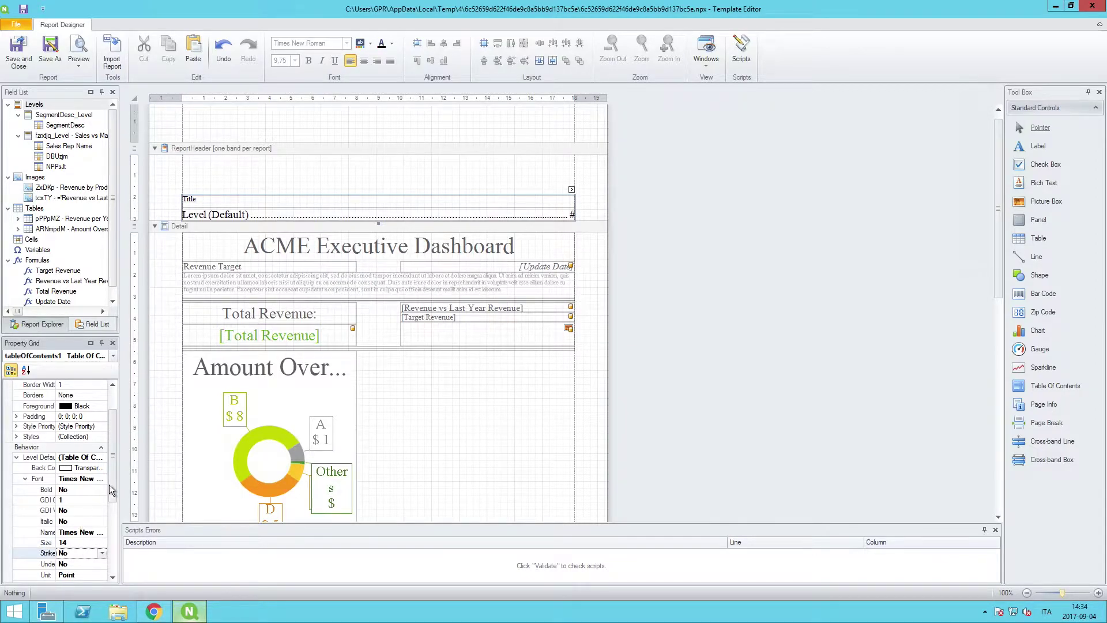
Step: Colour the table of contents entry text dark grey from the Custom colours
{"action": "left_click_drag", "start_coordinate": [113, 455], "coordinate": [109, 507]}
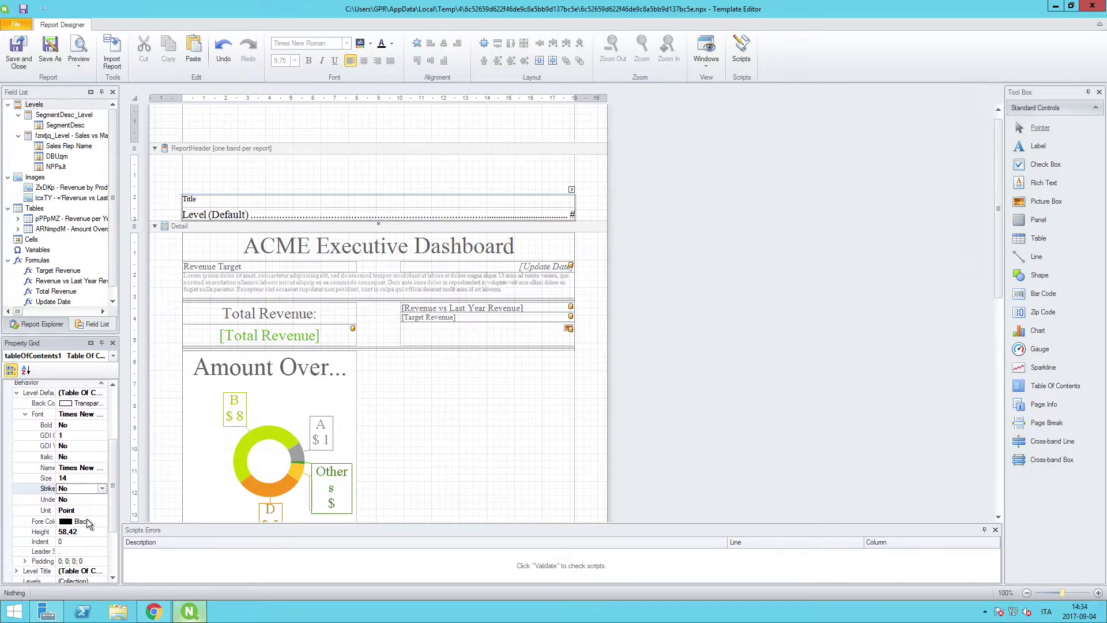
{"action": "left_click", "coordinate": [85, 520]}
{"action": "left_click", "coordinate": [102, 521]}
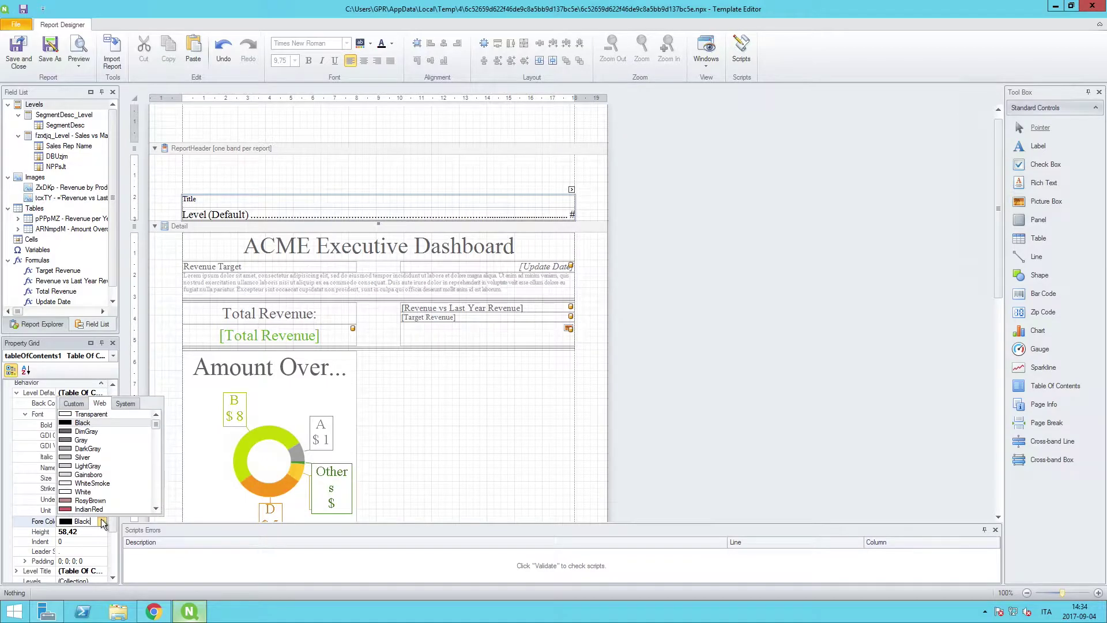
{"action": "left_click", "coordinate": [76, 400]}
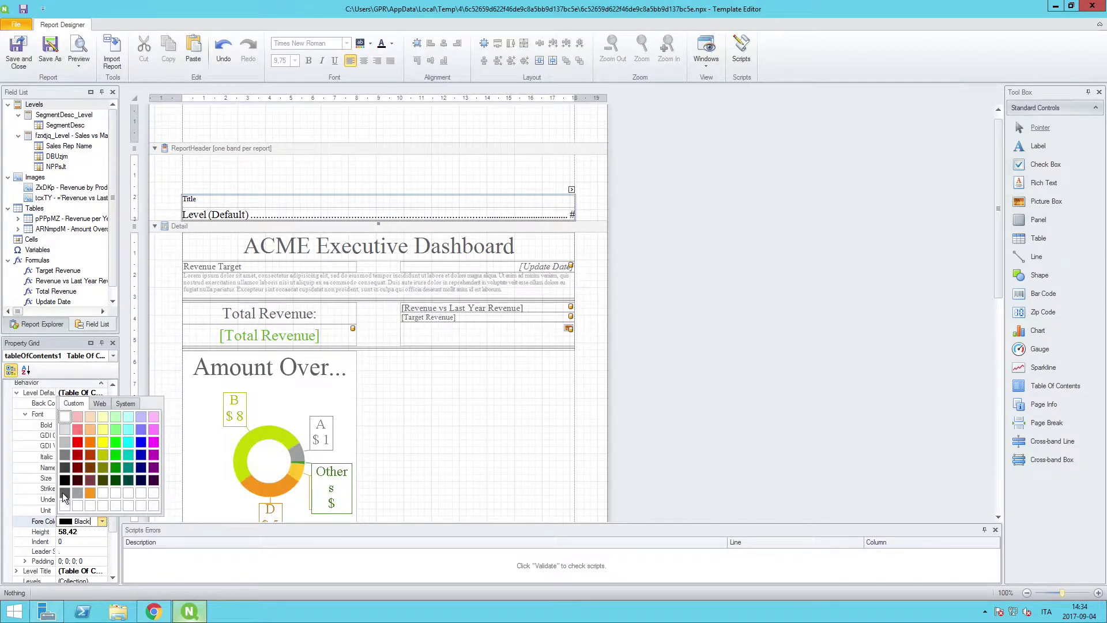
{"action": "left_click", "coordinate": [62, 493]}
Step: Enlarge the Level Title font size of the table of contents heading
{"action": "left_click", "coordinate": [16, 393]}
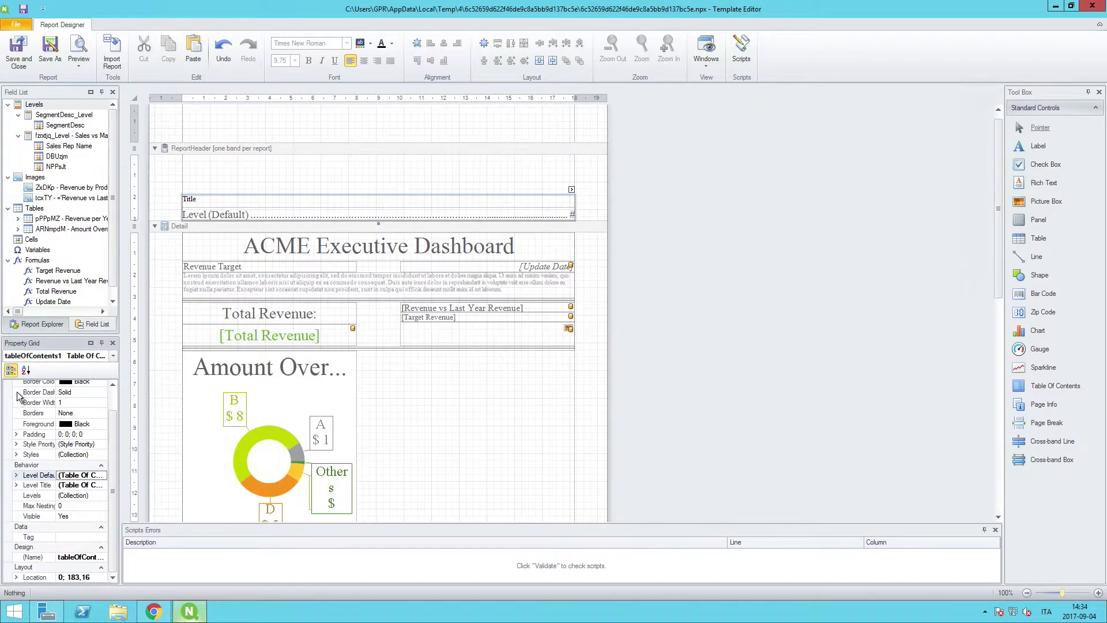
{"action": "left_click", "coordinate": [16, 486]}
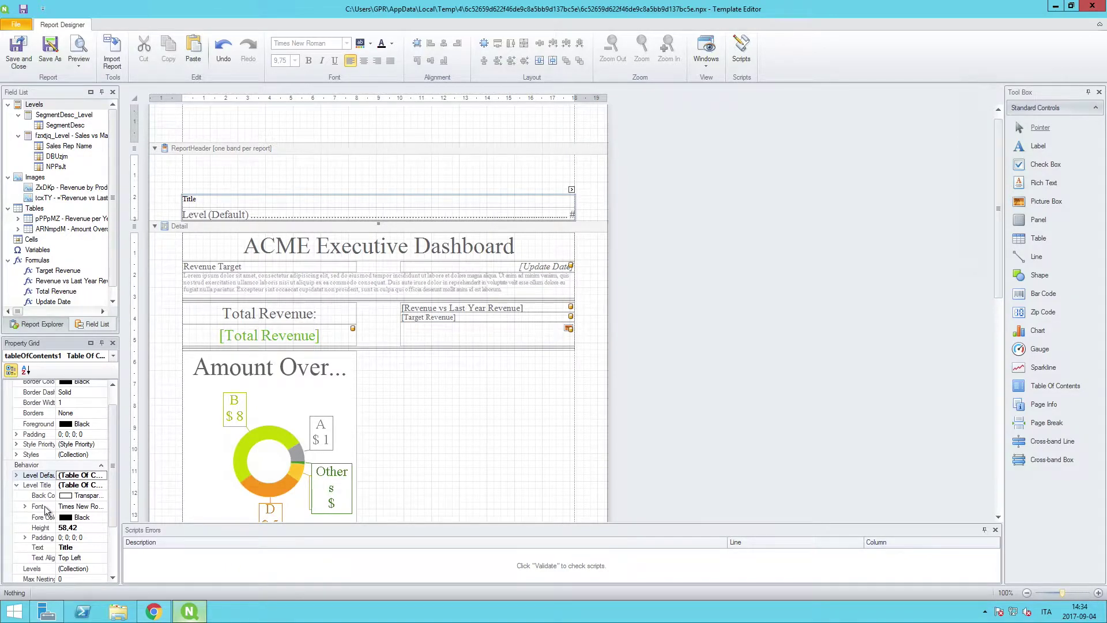
{"action": "left_click", "coordinate": [25, 507]}
{"action": "scroll", "coordinate": [116, 482], "scroll_direction": "down", "scroll_amount": 3}
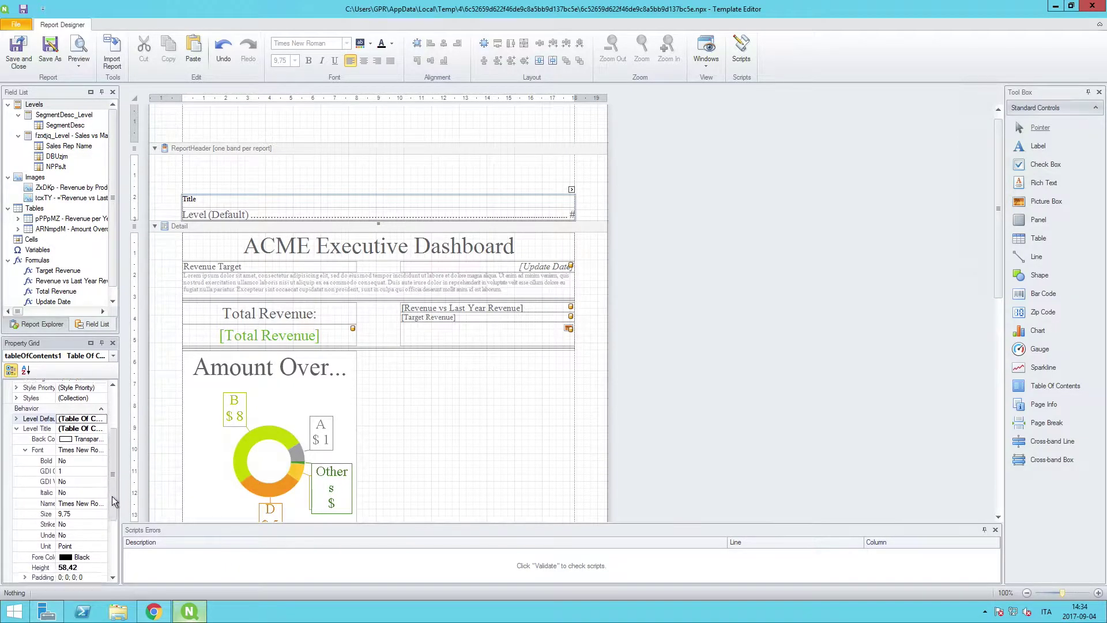
{"action": "left_click", "coordinate": [76, 502]}
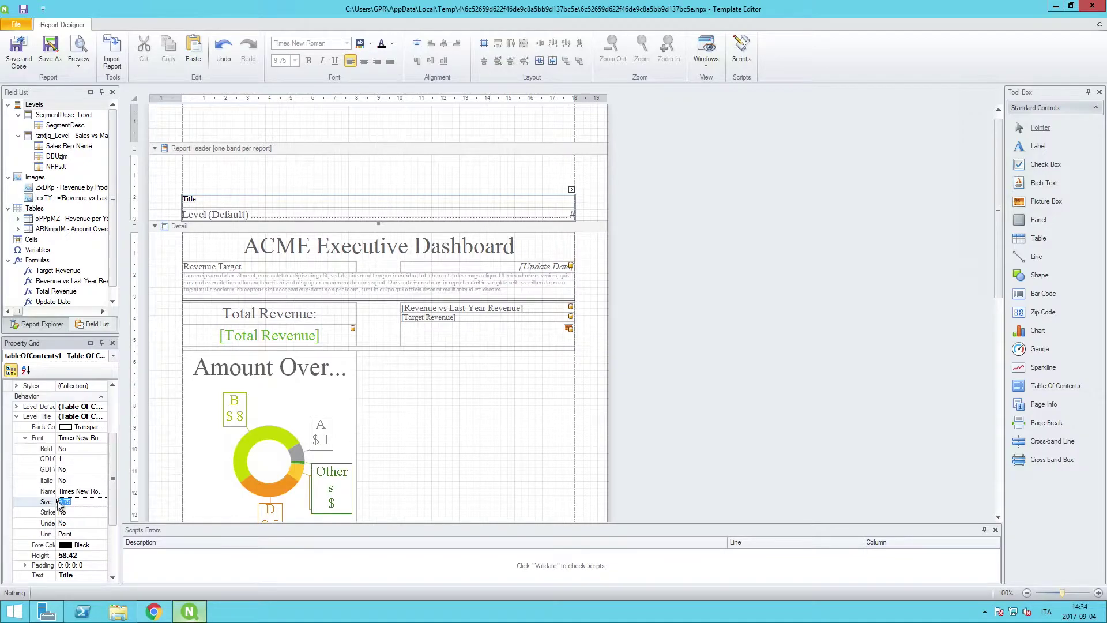
{"action": "type", "text": "18"}
{"action": "key", "text": "Return"}
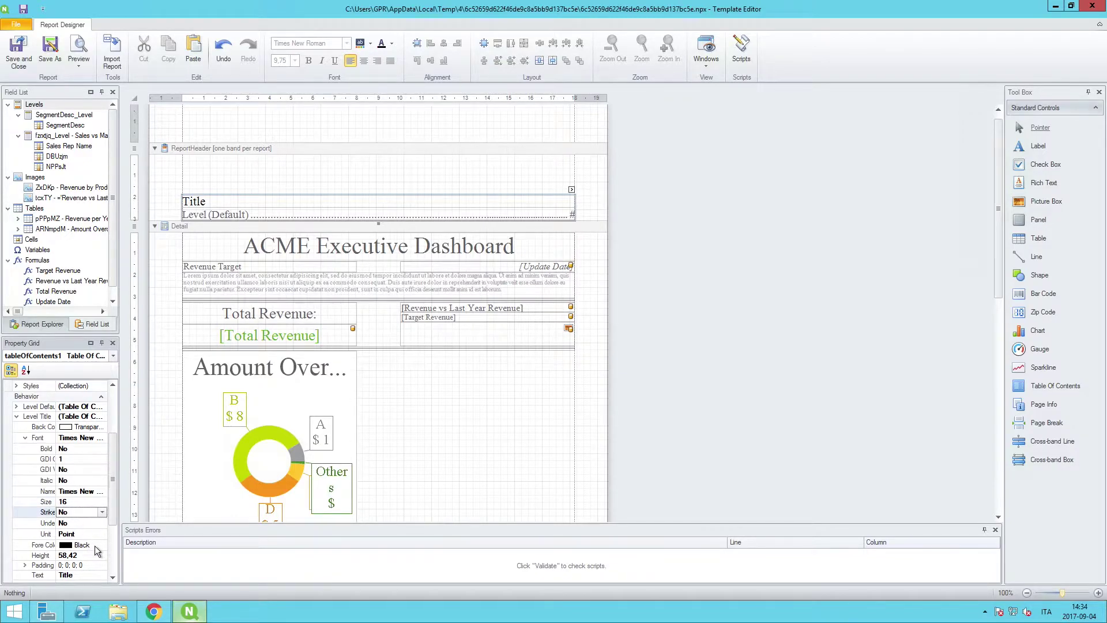
Step: Colour the title dark grey and set its text to 'Table Of Contents'
{"action": "left_click", "coordinate": [87, 545]}
{"action": "left_click", "coordinate": [101, 545]}
{"action": "left_click", "coordinate": [75, 427]}
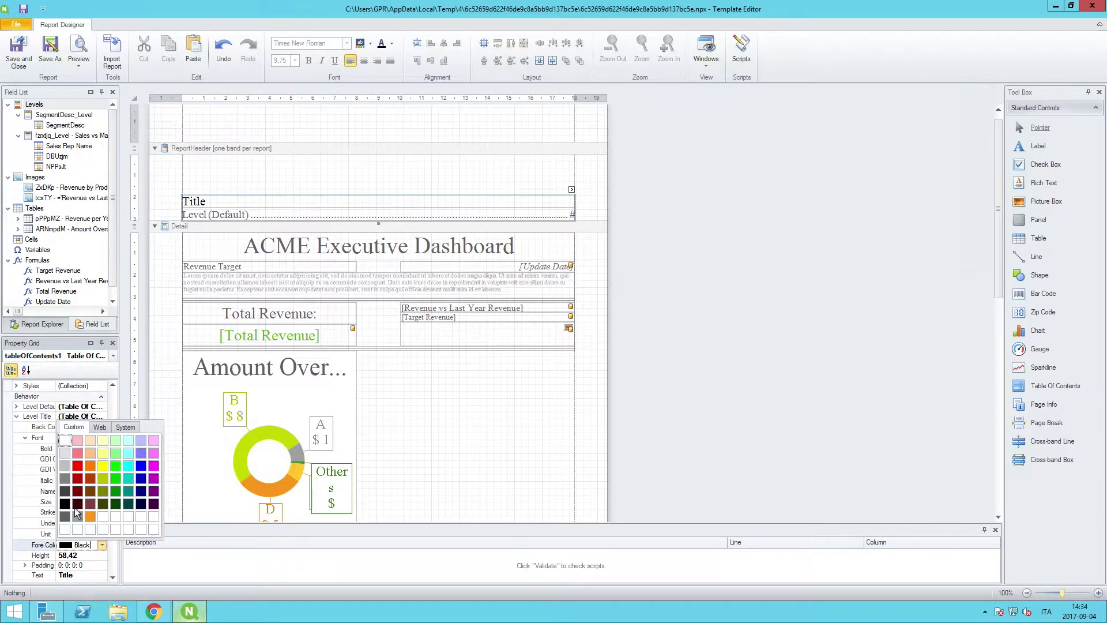
{"action": "left_click", "coordinate": [64, 517]}
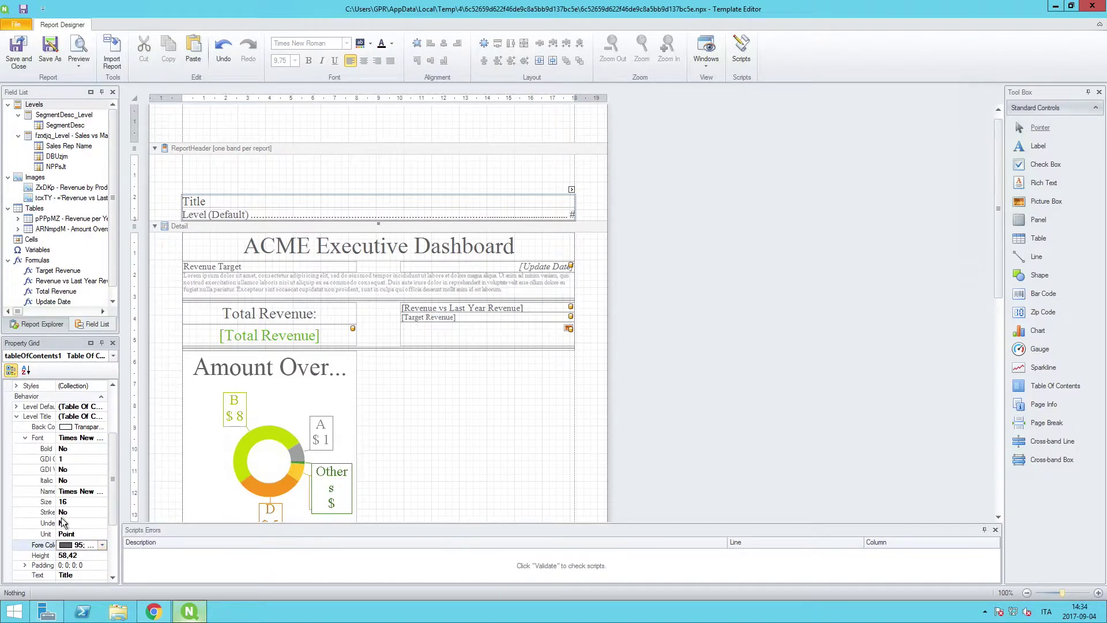
{"action": "scroll", "coordinate": [111, 485], "scroll_direction": "down", "scroll_amount": 2}
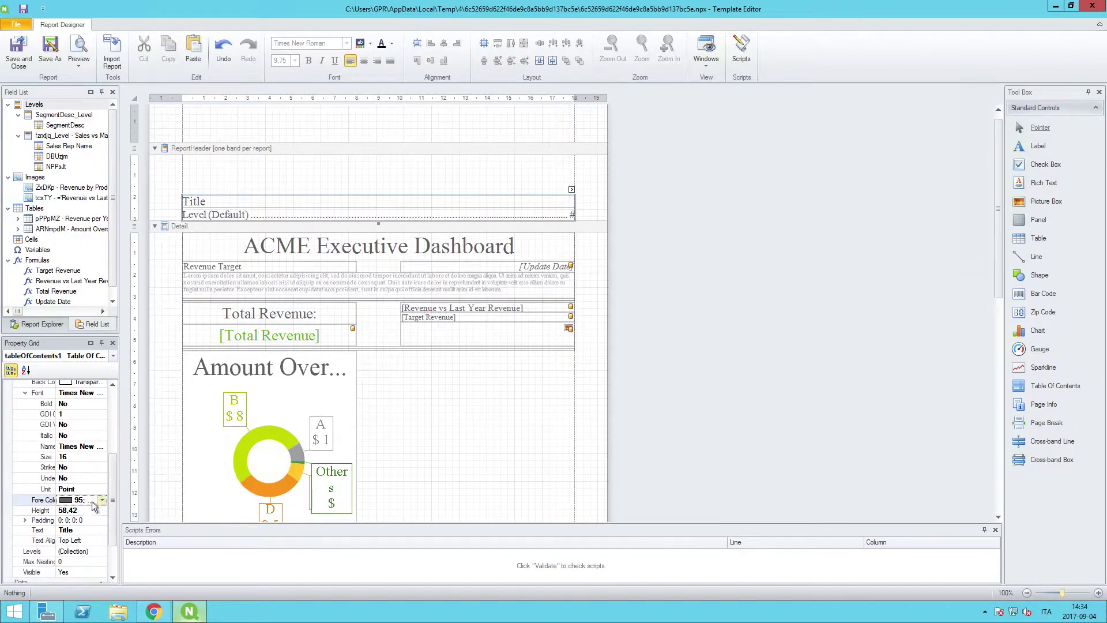
{"action": "left_click", "coordinate": [83, 529]}
{"action": "type", "text": "Tabl"}
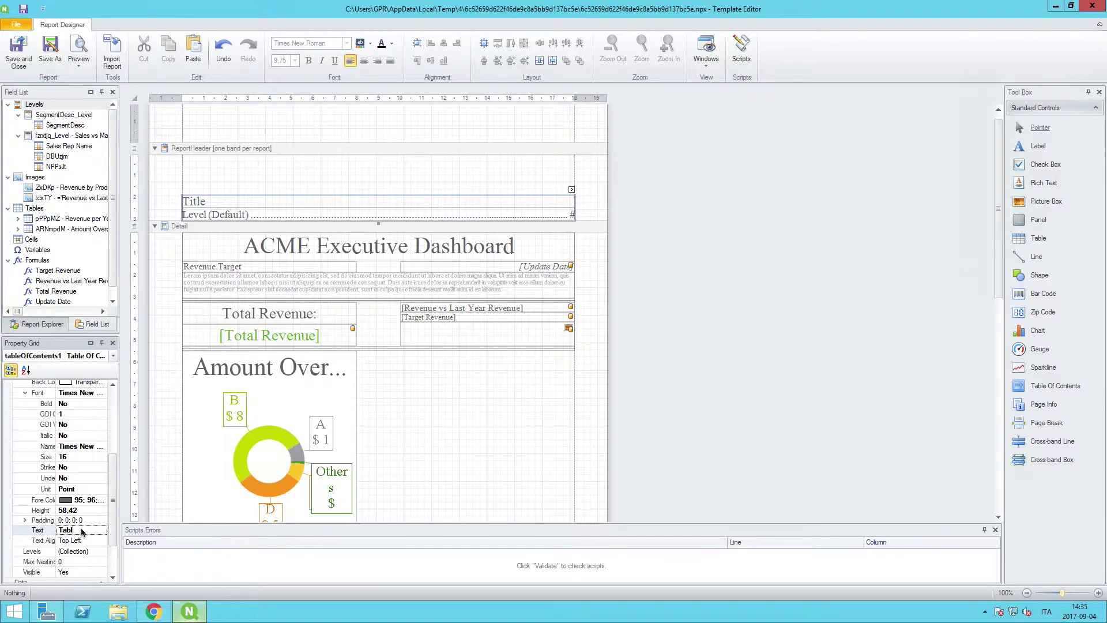
{"action": "type", "text": "e Of Contents"}
Step: Drag the ACME Executive Dashboard label up into the ReportHeader above the Table Of Contents
{"action": "left_click_drag", "start_coordinate": [108, 508], "coordinate": [114, 434]}
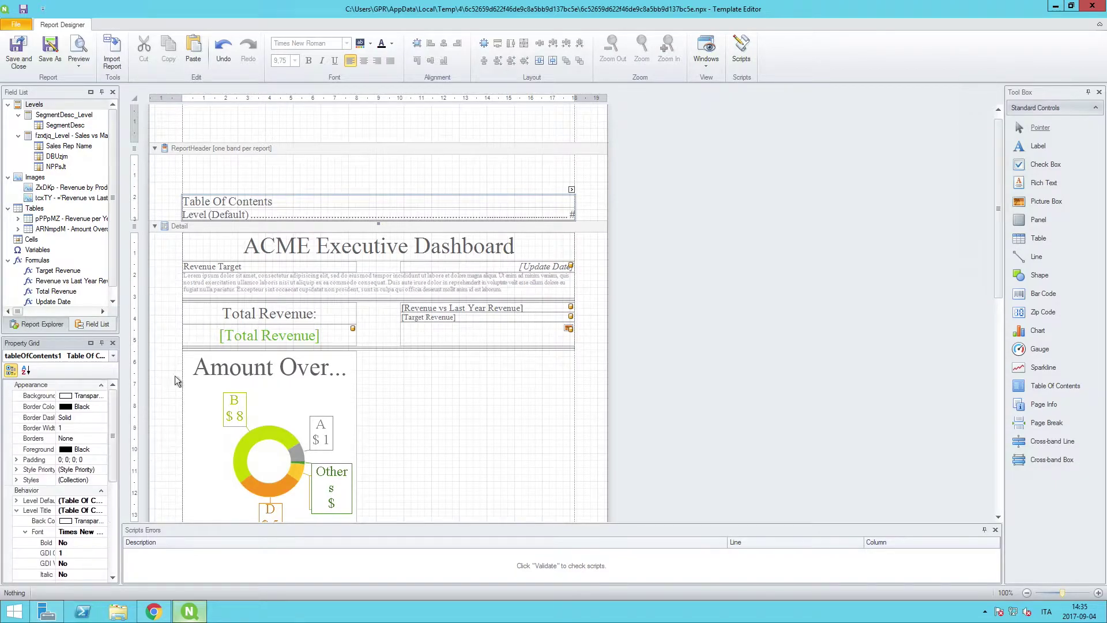
{"action": "left_click", "coordinate": [228, 249]}
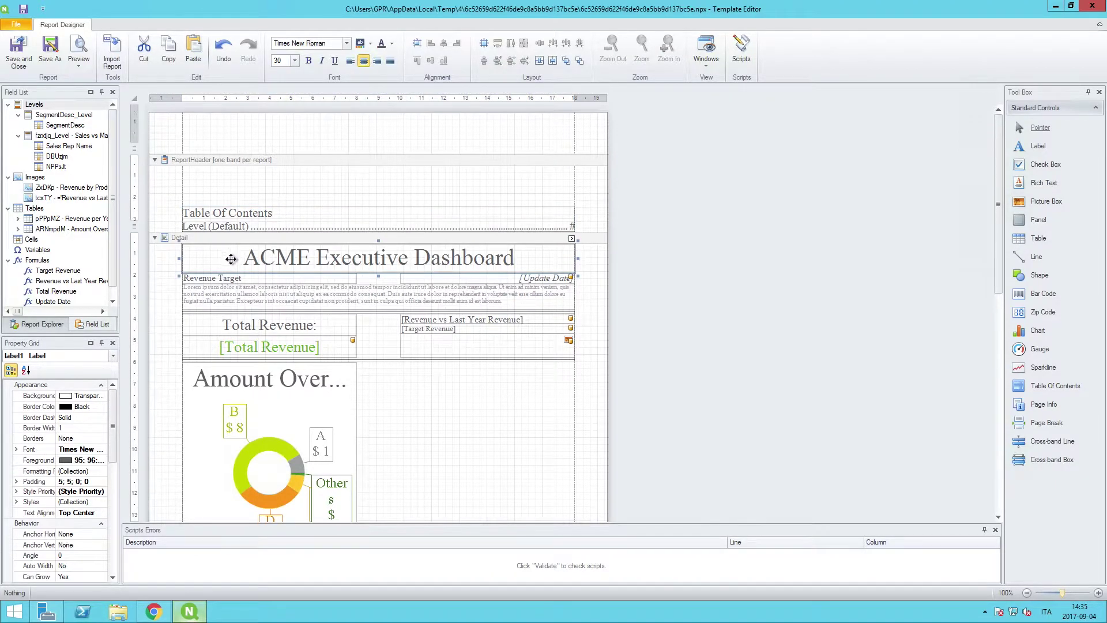
{"action": "left_click_drag", "start_coordinate": [231, 259], "coordinate": [229, 179]}
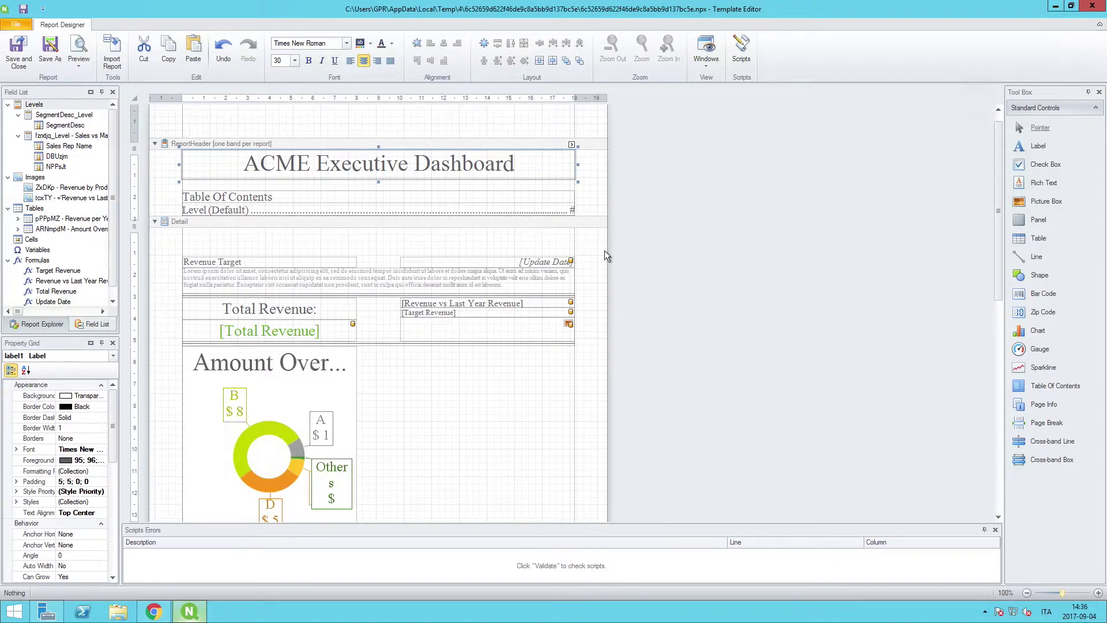
Step: Select the [SegmentDesc] label and expand its Data Bindings > Bookmark settings
{"action": "scroll", "coordinate": [603, 252], "scroll_direction": "down", "scroll_amount": 5}
{"action": "scroll", "coordinate": [601, 250], "scroll_direction": "down", "scroll_amount": 4}
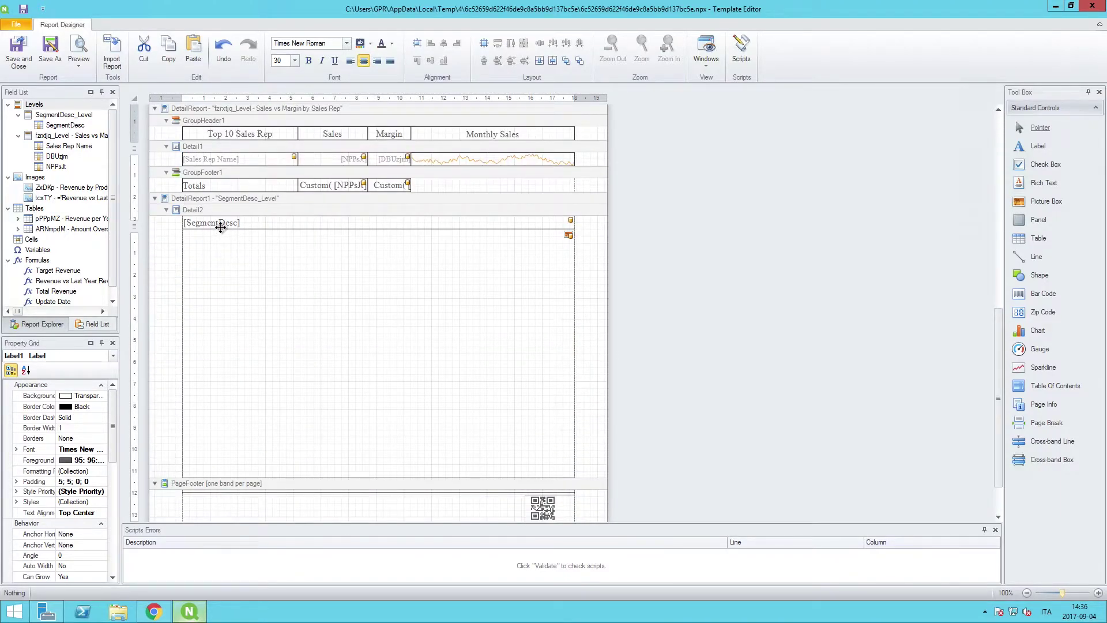
{"action": "left_click", "coordinate": [254, 223]}
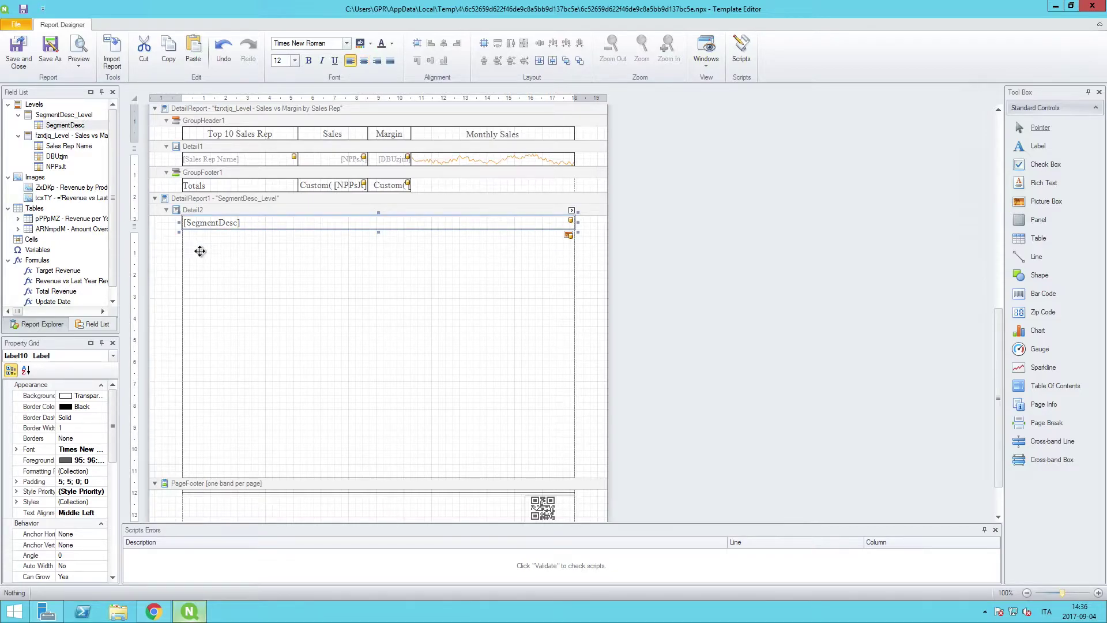
{"action": "scroll", "coordinate": [115, 425], "scroll_direction": "down", "scroll_amount": 3}
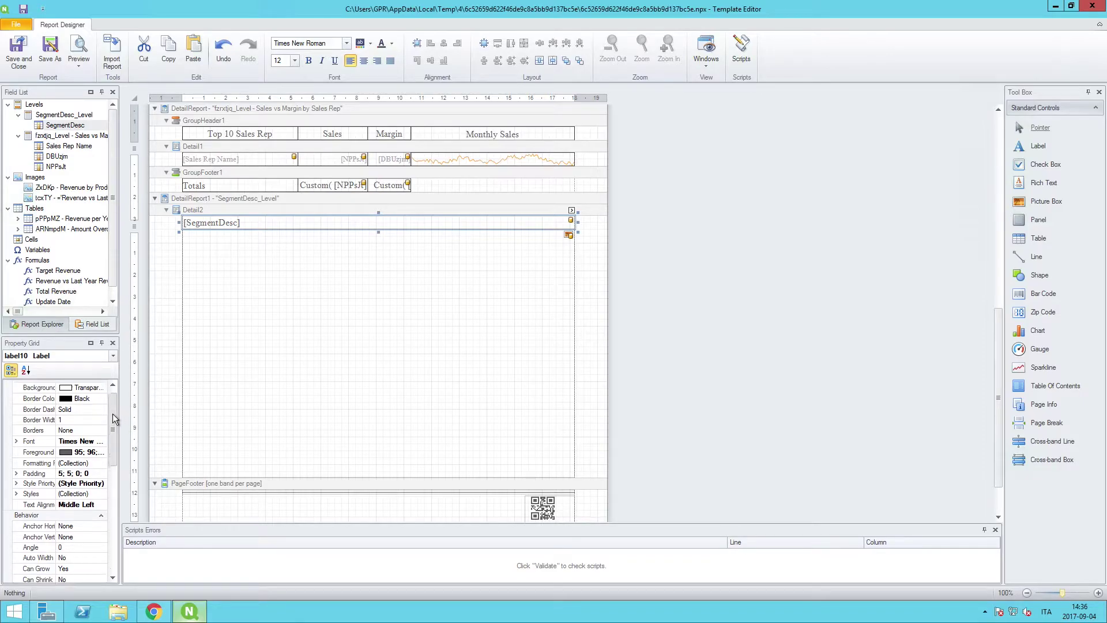
{"action": "scroll", "coordinate": [115, 425], "scroll_direction": "down", "scroll_amount": 6}
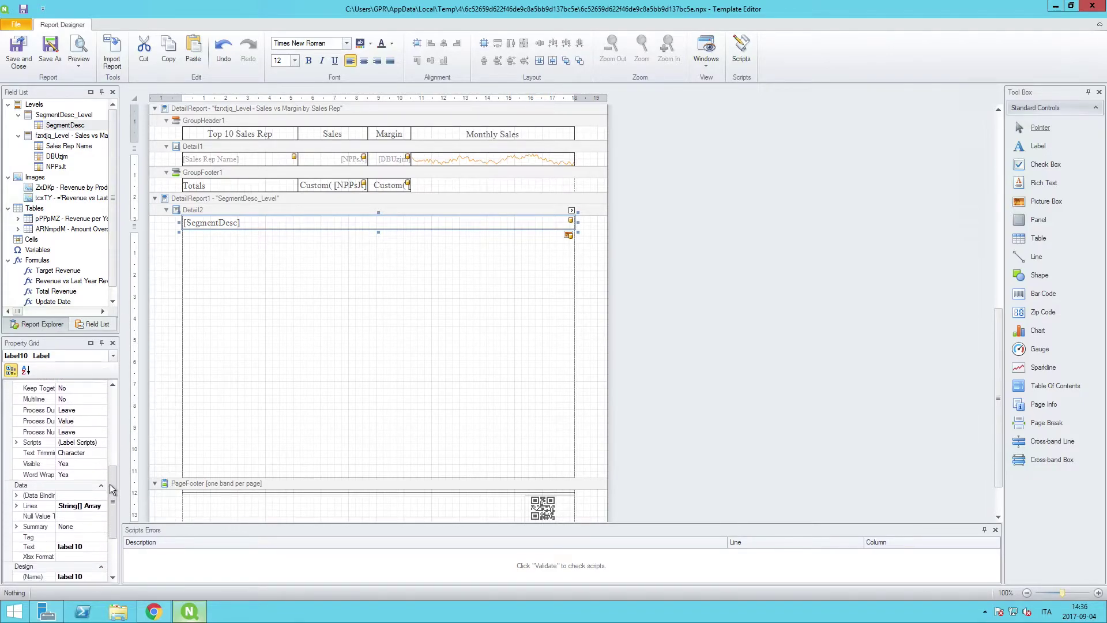
{"action": "left_click", "coordinate": [16, 496]}
{"action": "left_click", "coordinate": [17, 482]}
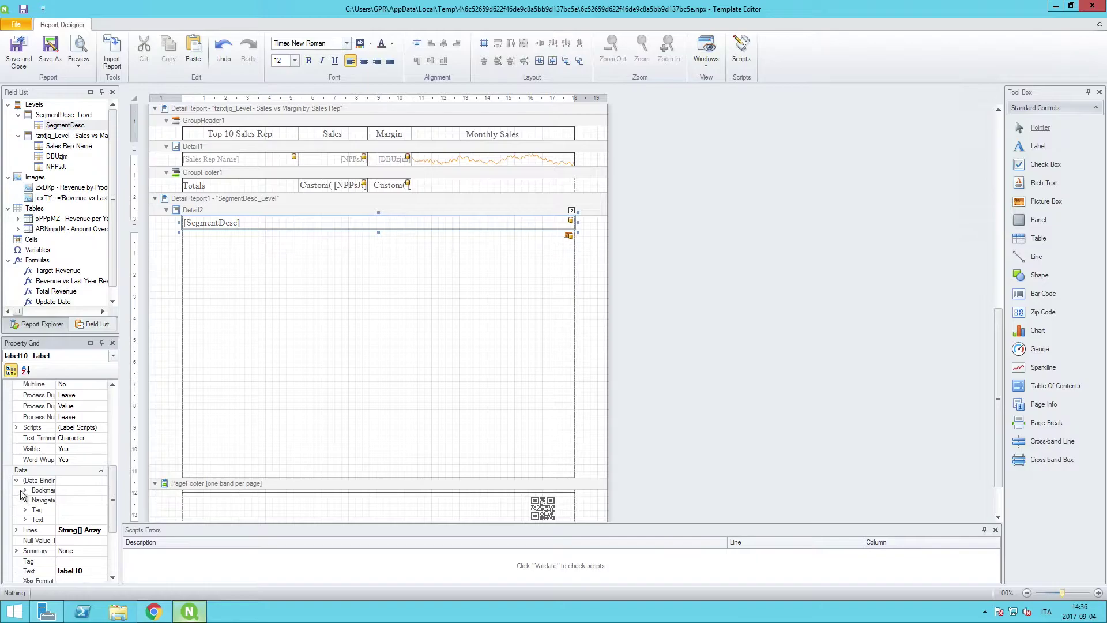
{"action": "left_click", "coordinate": [26, 491]}
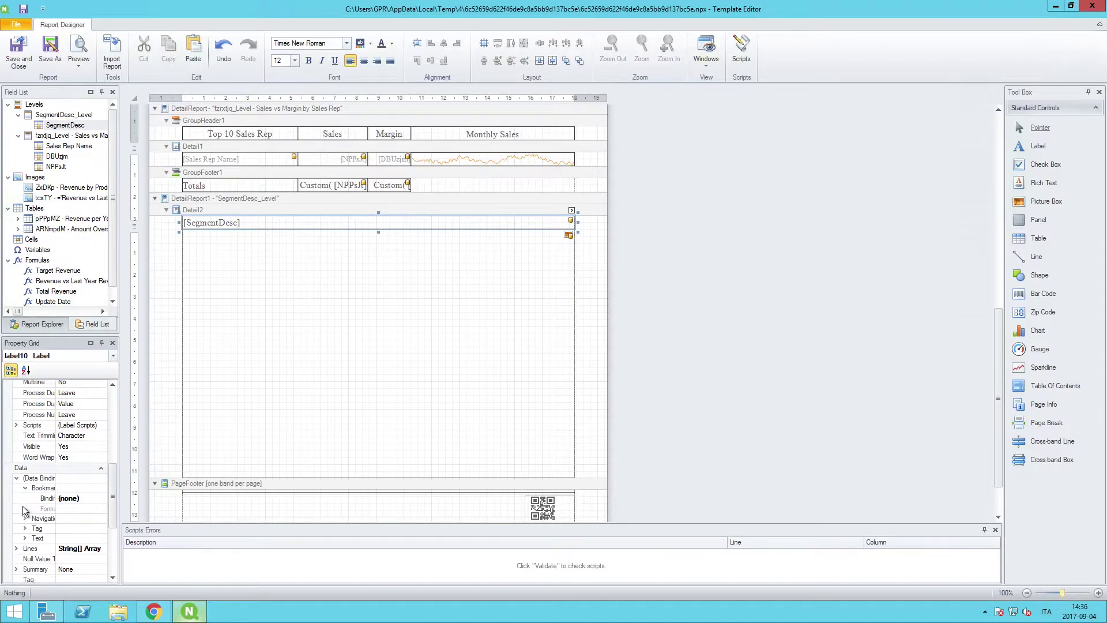
Step: Bind the bookmark to SegmentDesc_Level > SegmentDesc, then save and preview the PDF
{"action": "left_click", "coordinate": [103, 498]}
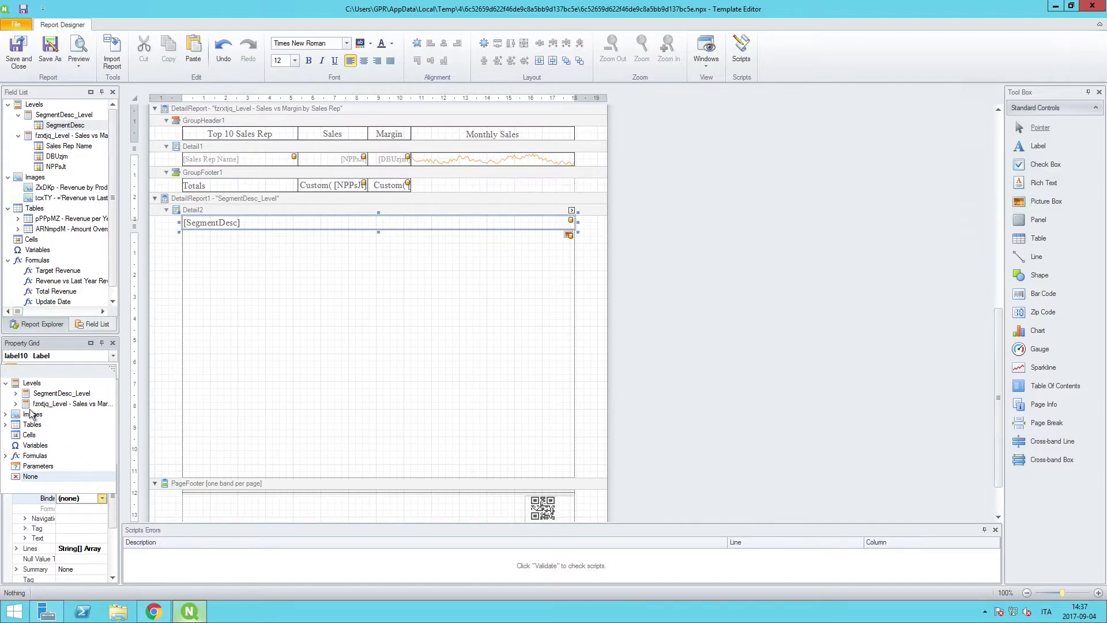
{"action": "left_click", "coordinate": [16, 393]}
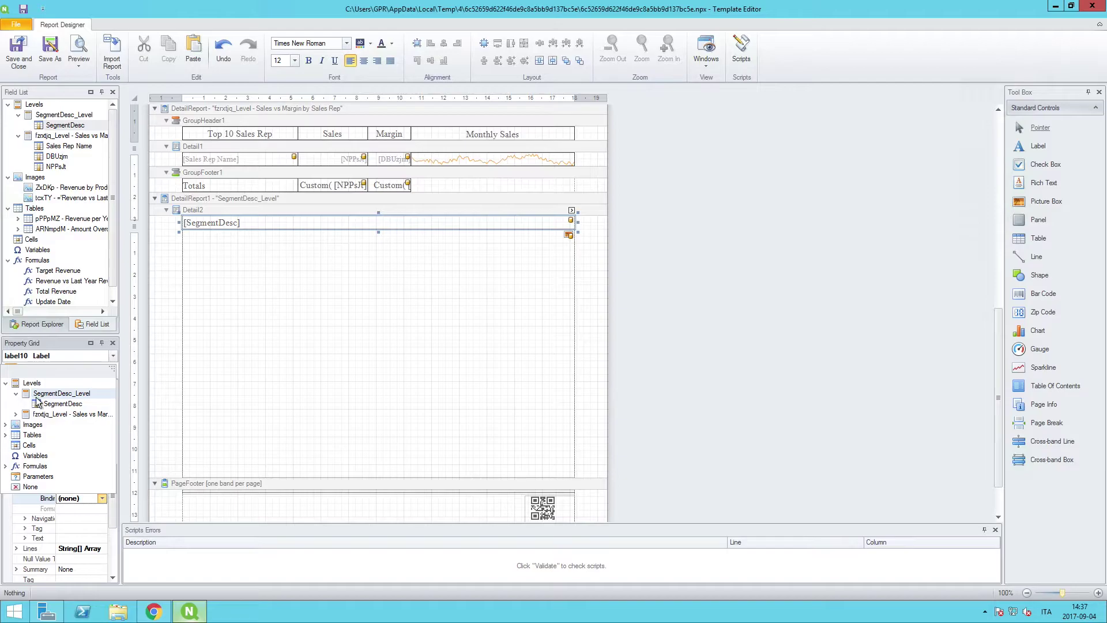
{"action": "left_click", "coordinate": [62, 404]}
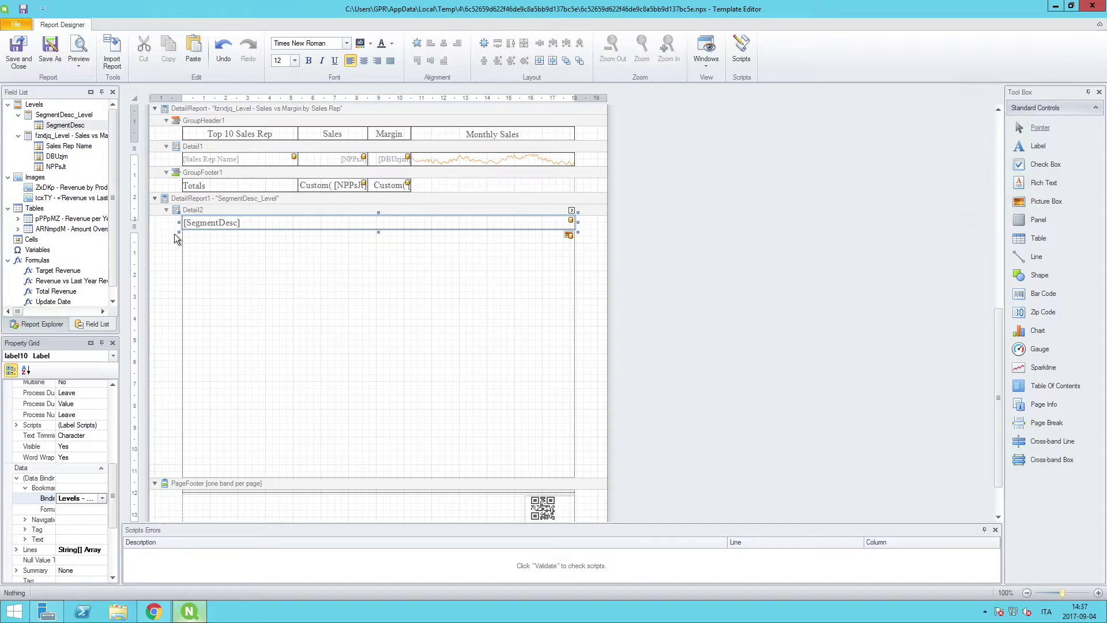
{"action": "left_click", "coordinate": [23, 9]}
{"action": "left_click", "coordinate": [78, 46]}
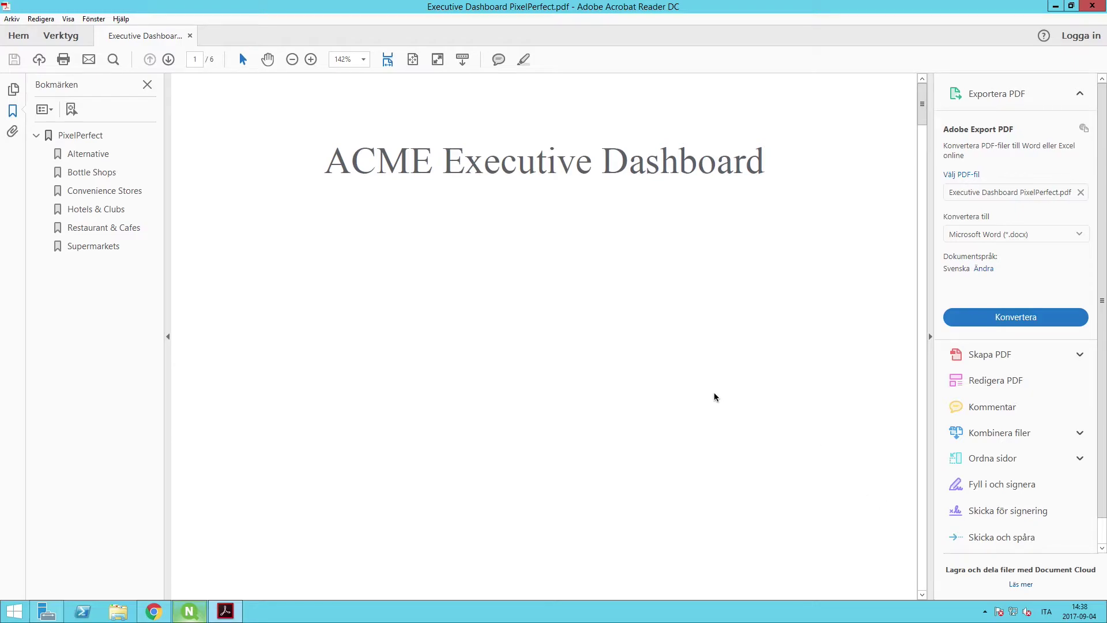
Step: Scroll to the Table Of Contents on page 2 and follow the Bottle Shops link to page 4
{"action": "scroll", "coordinate": [614, 360], "scroll_direction": "down", "scroll_amount": 3}
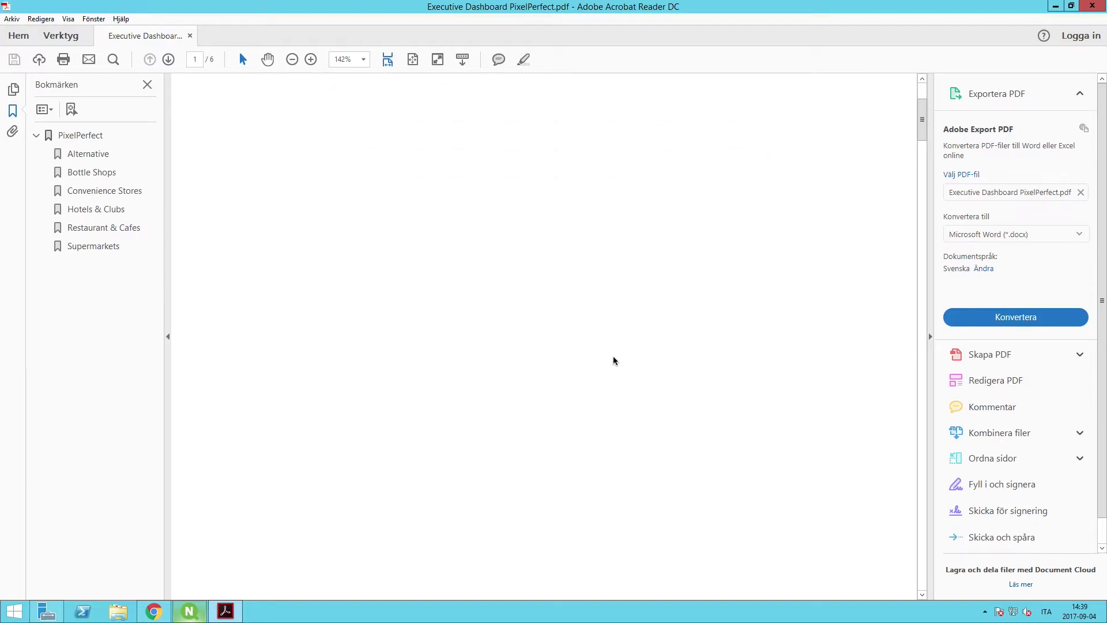
{"action": "scroll", "coordinate": [613, 360], "scroll_direction": "down", "scroll_amount": 5}
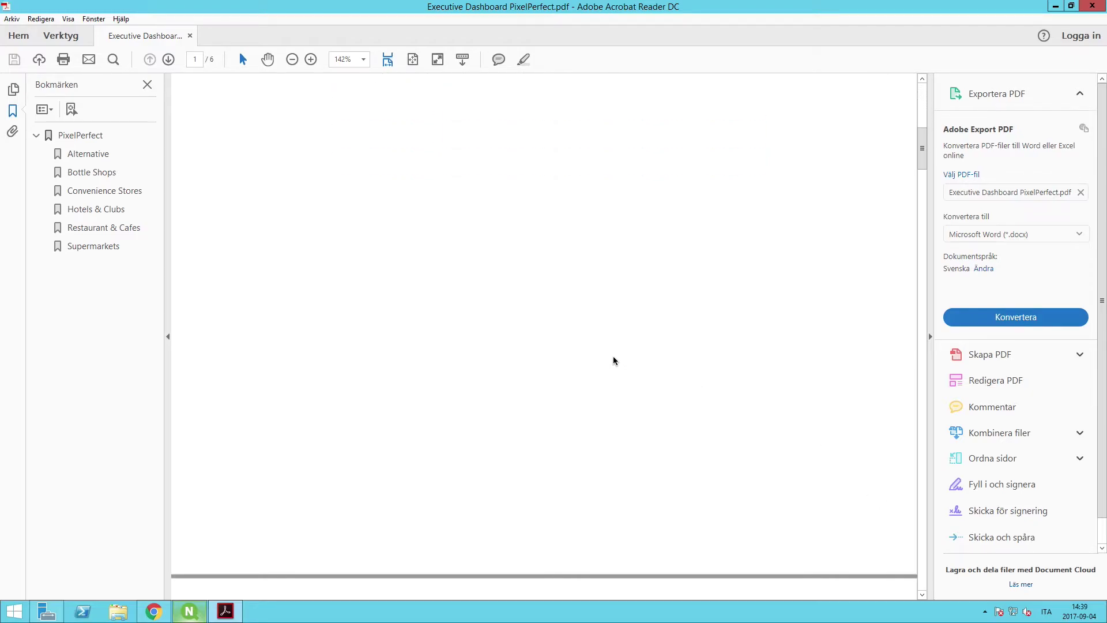
{"action": "scroll", "coordinate": [614, 360], "scroll_direction": "down", "scroll_amount": 4}
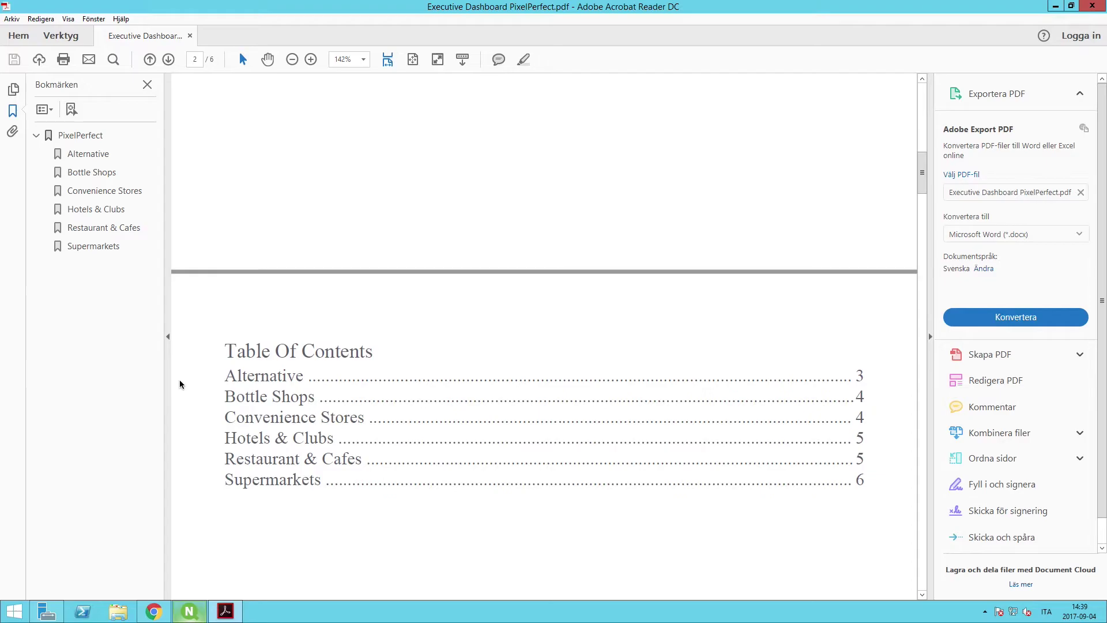
{"action": "left_click", "coordinate": [259, 399]}
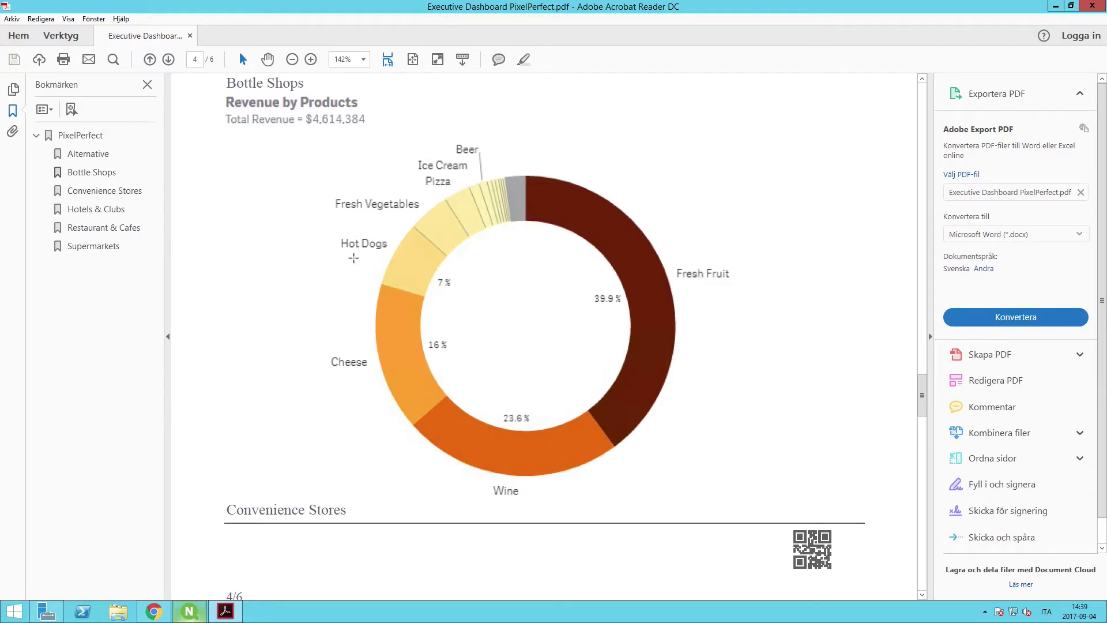
Step: Scroll from page 3 through each segment's chart to the Supermarkets chart on page 6
{"action": "scroll", "coordinate": [822, 397], "scroll_direction": "up", "scroll_amount": 20}
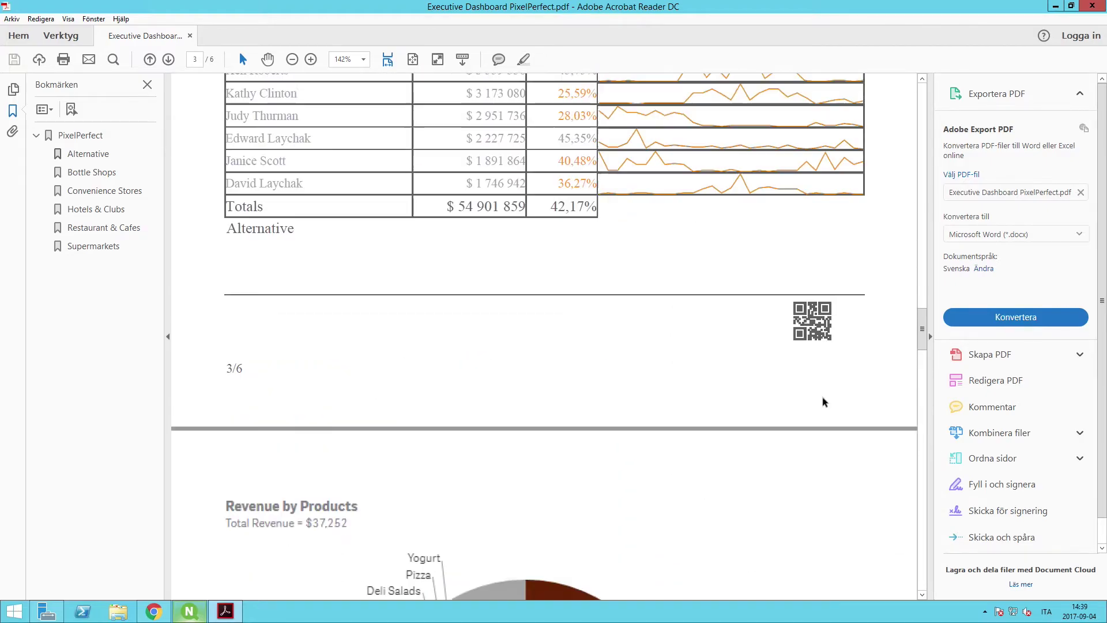
{"action": "scroll", "coordinate": [823, 398], "scroll_direction": "down", "scroll_amount": 2}
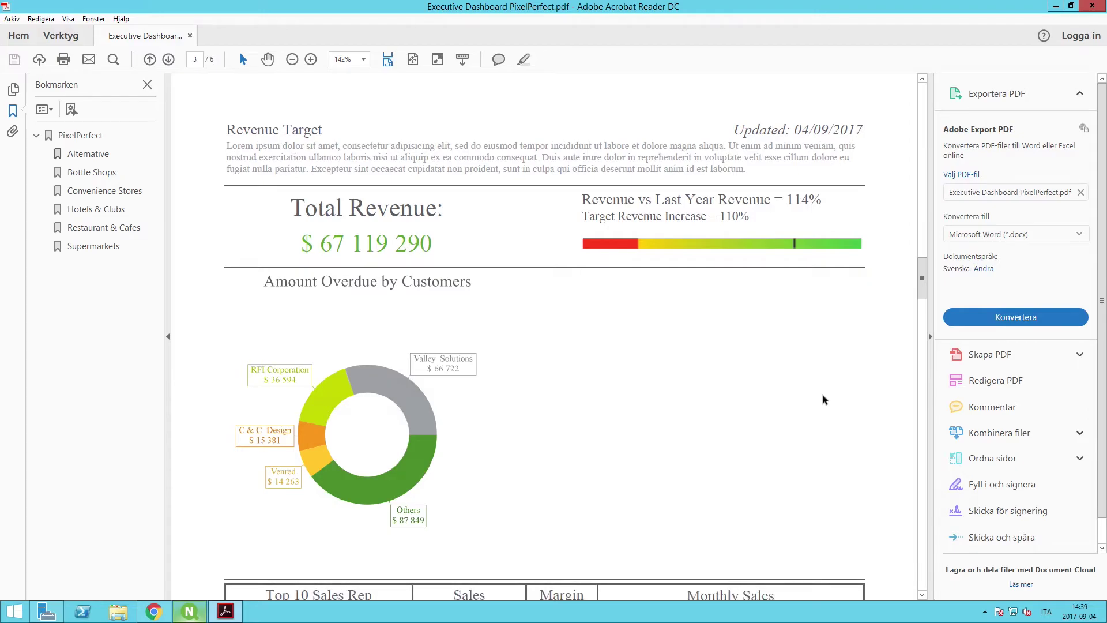
{"action": "scroll", "coordinate": [824, 399], "scroll_direction": "down", "scroll_amount": 3}
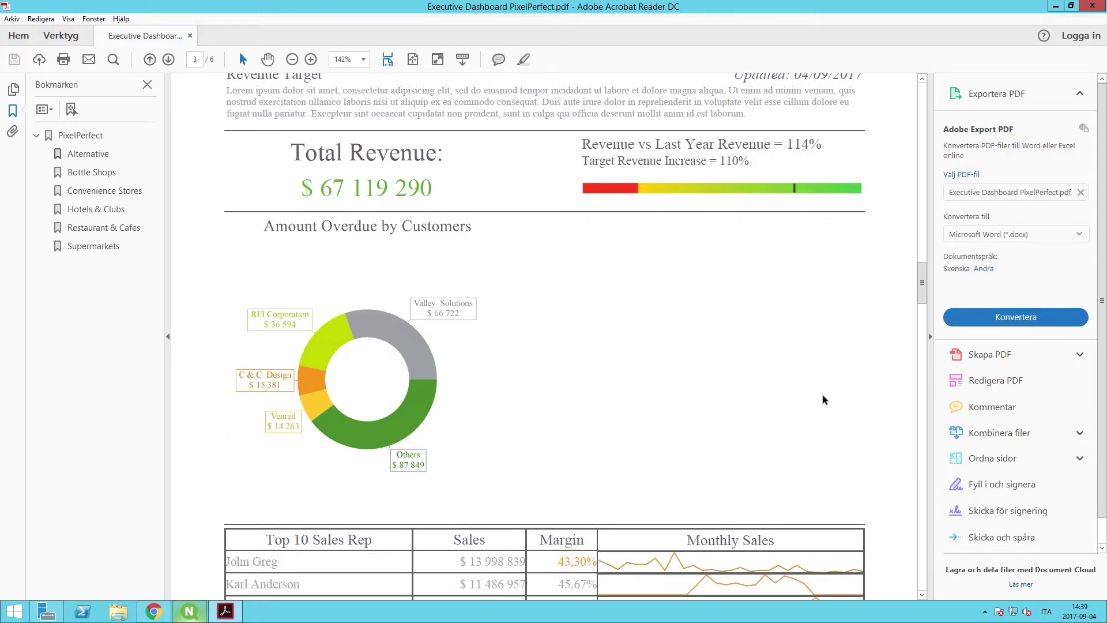
{"action": "scroll", "coordinate": [823, 399], "scroll_direction": "down", "scroll_amount": 1}
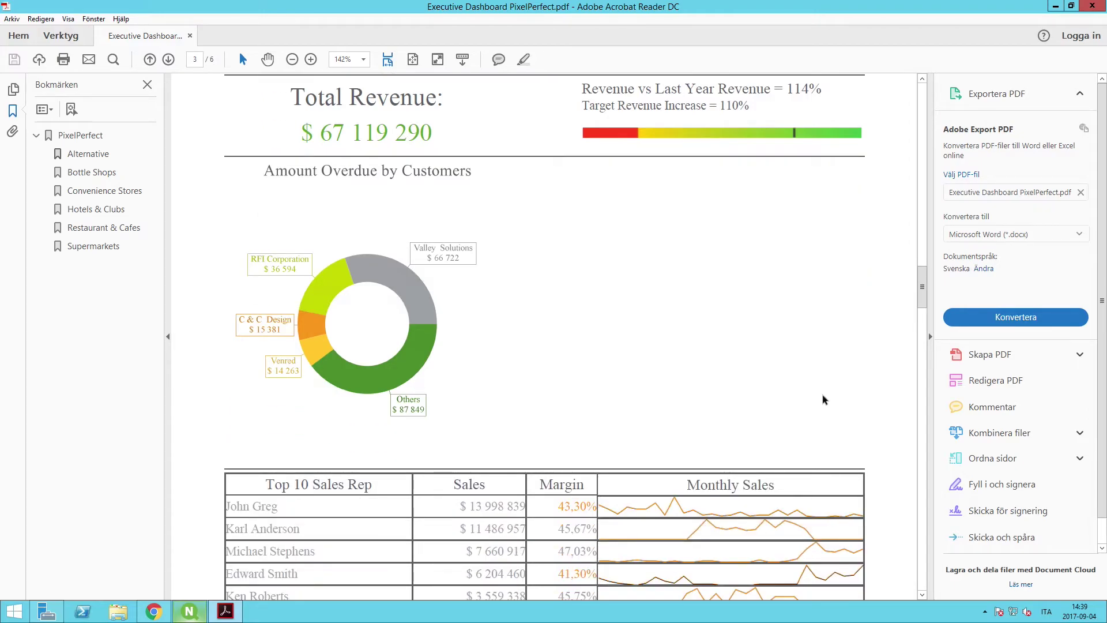
{"action": "scroll", "coordinate": [823, 399], "scroll_direction": "down", "scroll_amount": 4}
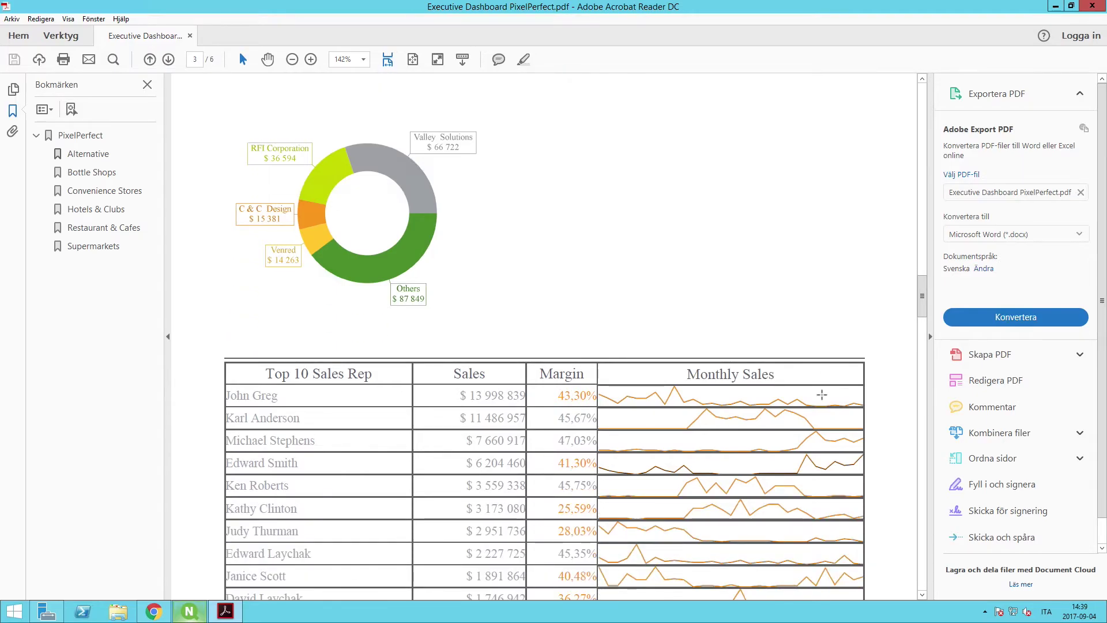
{"action": "scroll", "coordinate": [822, 394], "scroll_direction": "down", "scroll_amount": 5}
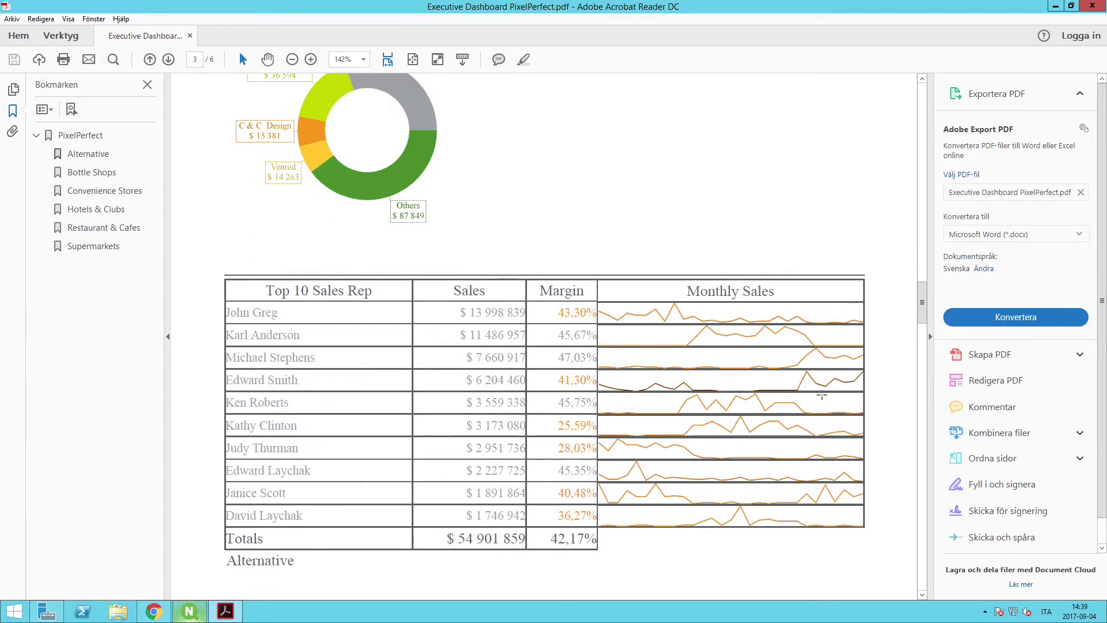
{"action": "scroll", "coordinate": [823, 397], "scroll_direction": "down", "scroll_amount": 6}
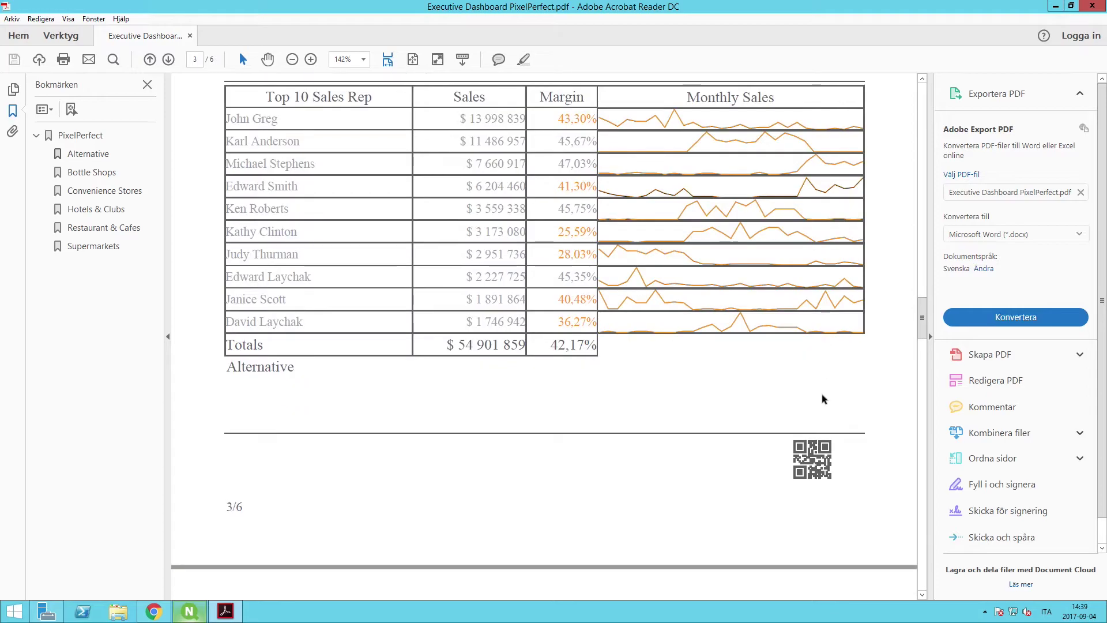
{"action": "scroll", "coordinate": [823, 399], "scroll_direction": "down", "scroll_amount": 20}
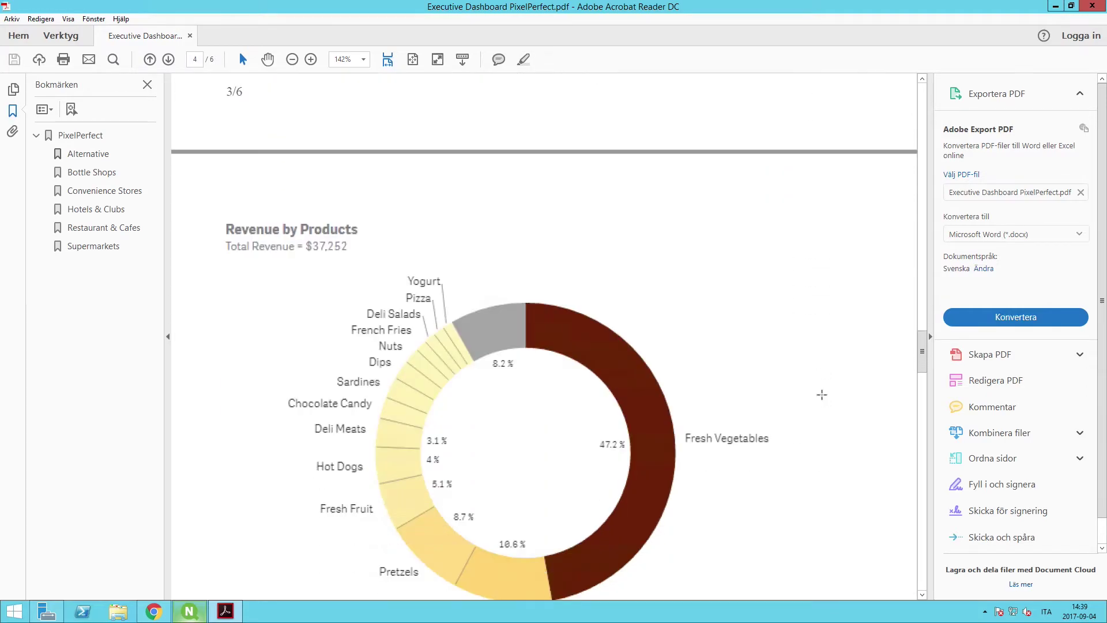
{"action": "scroll", "coordinate": [822, 395], "scroll_direction": "down", "scroll_amount": 12}
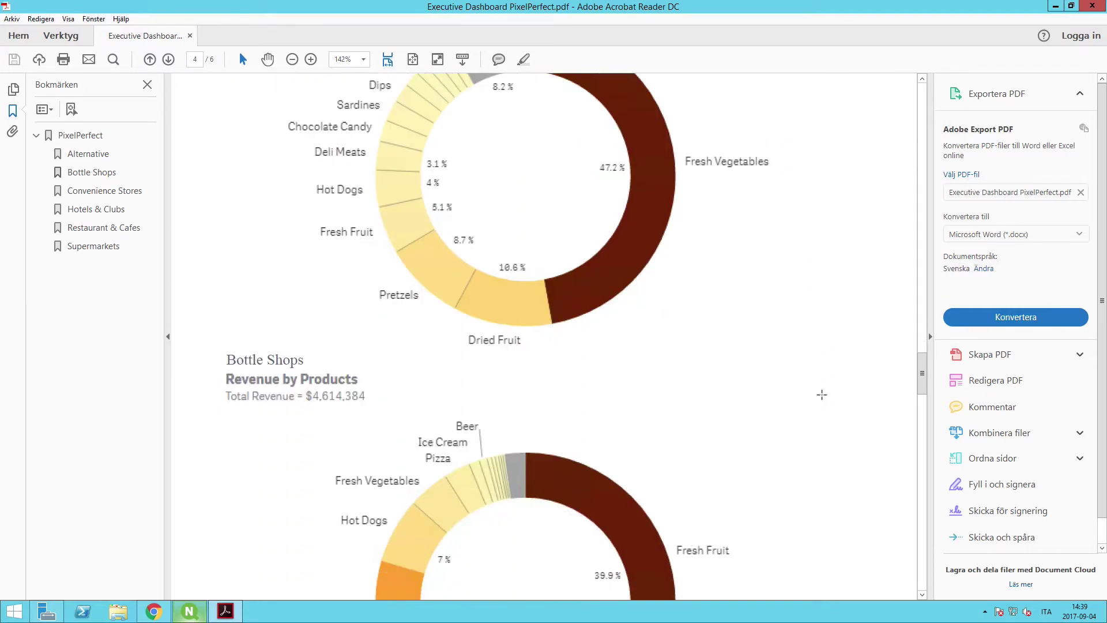
{"action": "scroll", "coordinate": [821, 394], "scroll_direction": "down", "scroll_amount": 20}
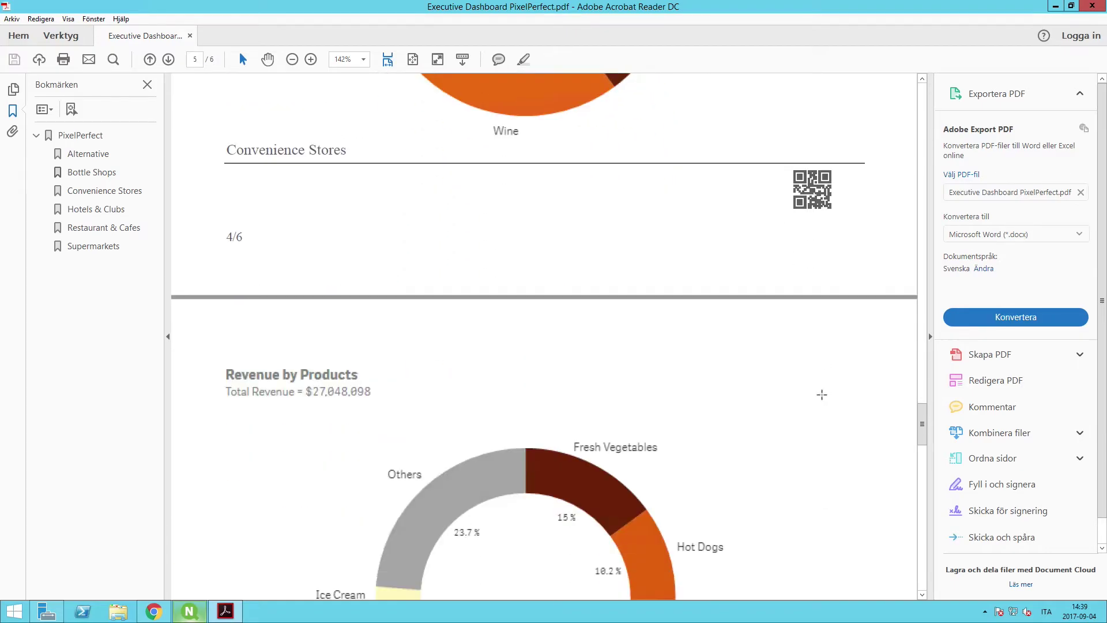
{"action": "scroll", "coordinate": [821, 394], "scroll_direction": "down", "scroll_amount": 14}
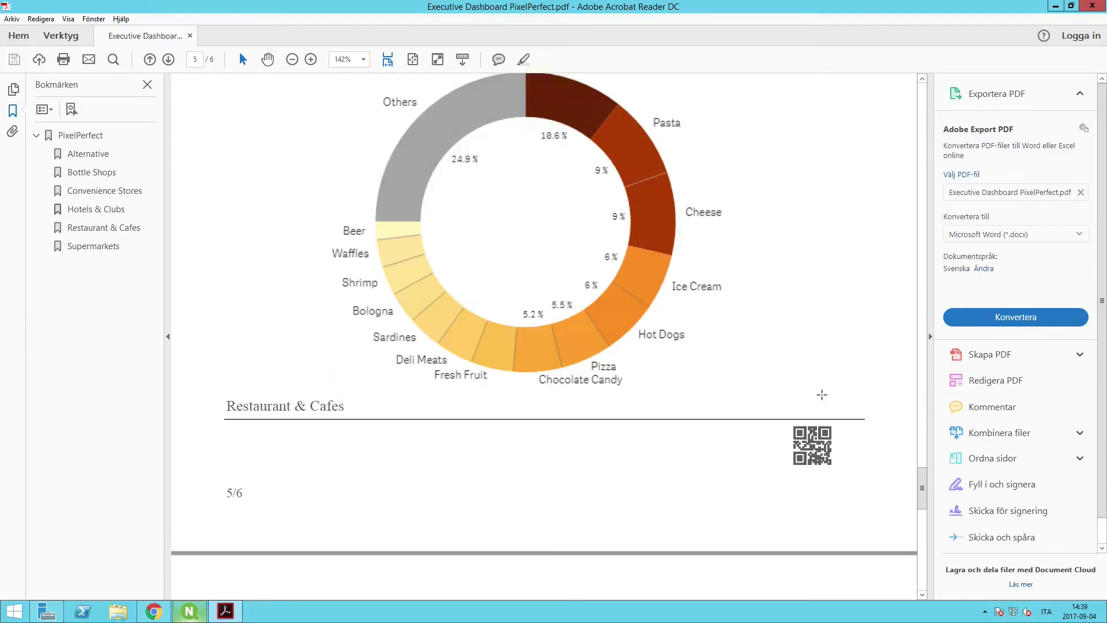
{"action": "scroll", "coordinate": [822, 394], "scroll_direction": "down", "scroll_amount": 12}
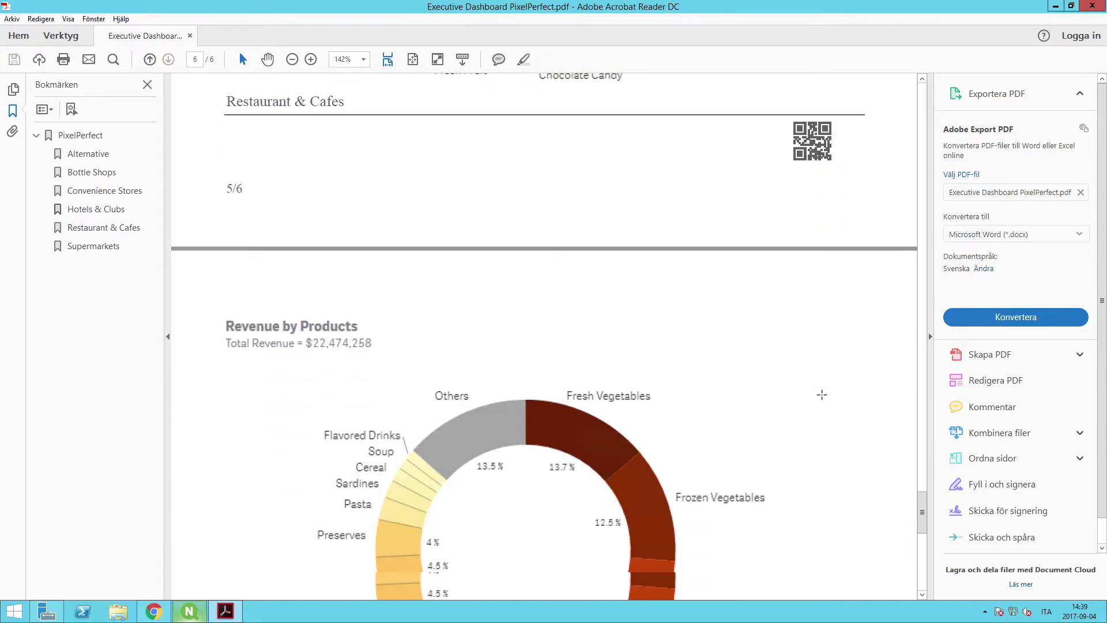
{"action": "scroll", "coordinate": [822, 394], "scroll_direction": "down", "scroll_amount": 5}
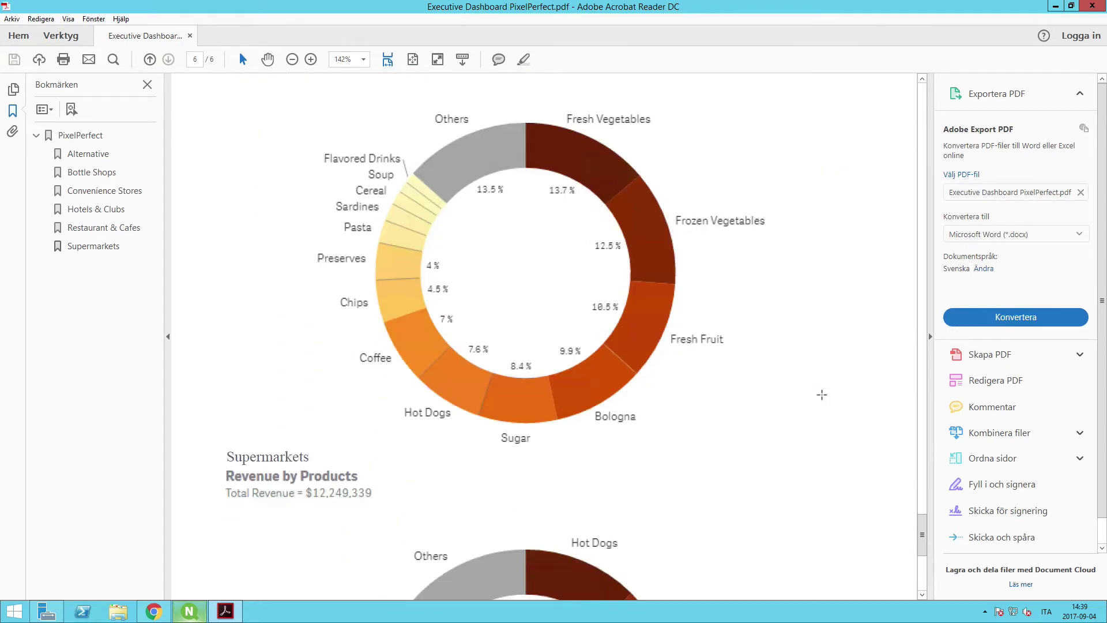
{"action": "scroll", "coordinate": [822, 395], "scroll_direction": "down", "scroll_amount": 8}
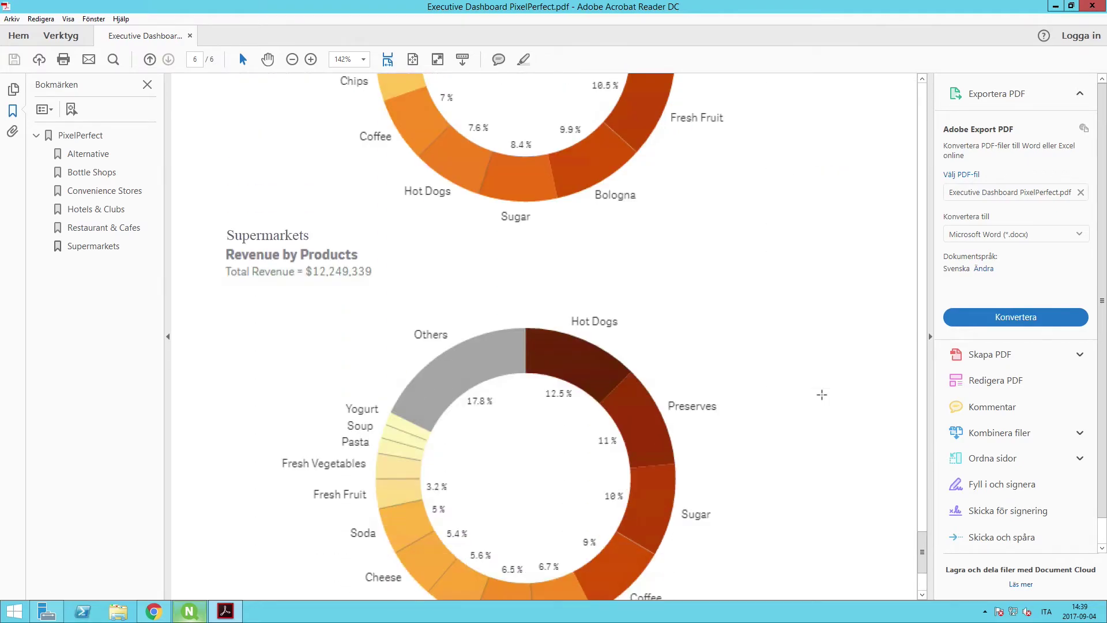
{"action": "scroll", "coordinate": [822, 394], "scroll_direction": "down", "scroll_amount": 2}
{"action": "scroll", "coordinate": [822, 395], "scroll_direction": "down", "scroll_amount": 3}
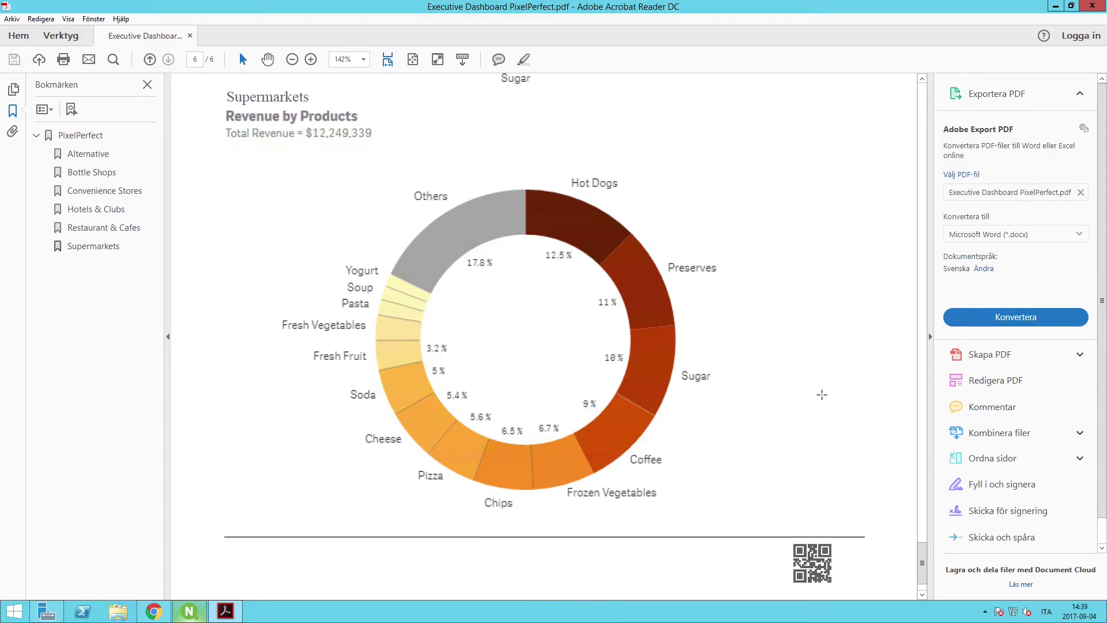